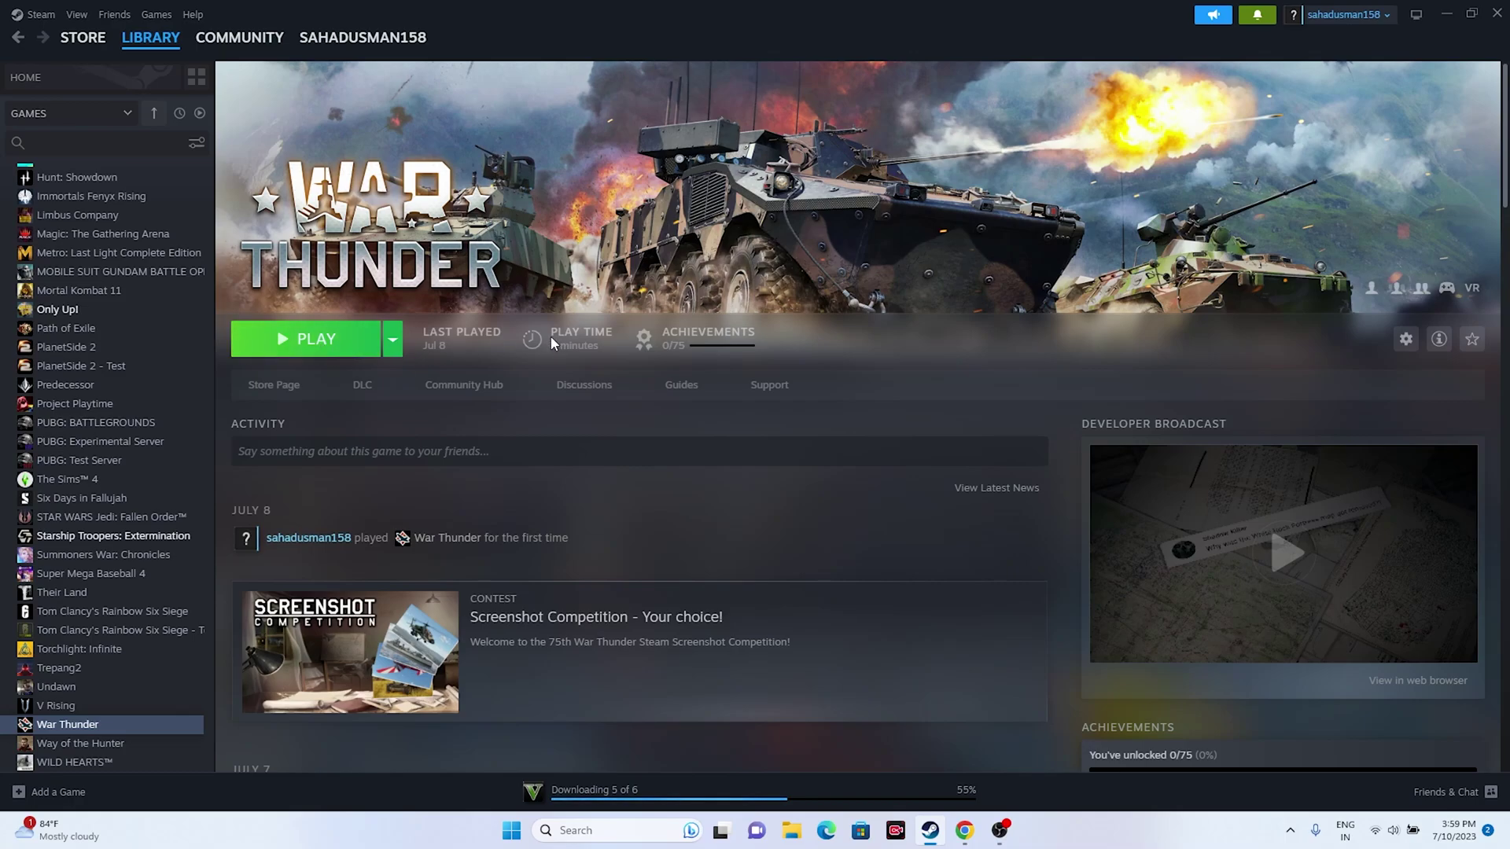
pyautogui.click(1445, 14)
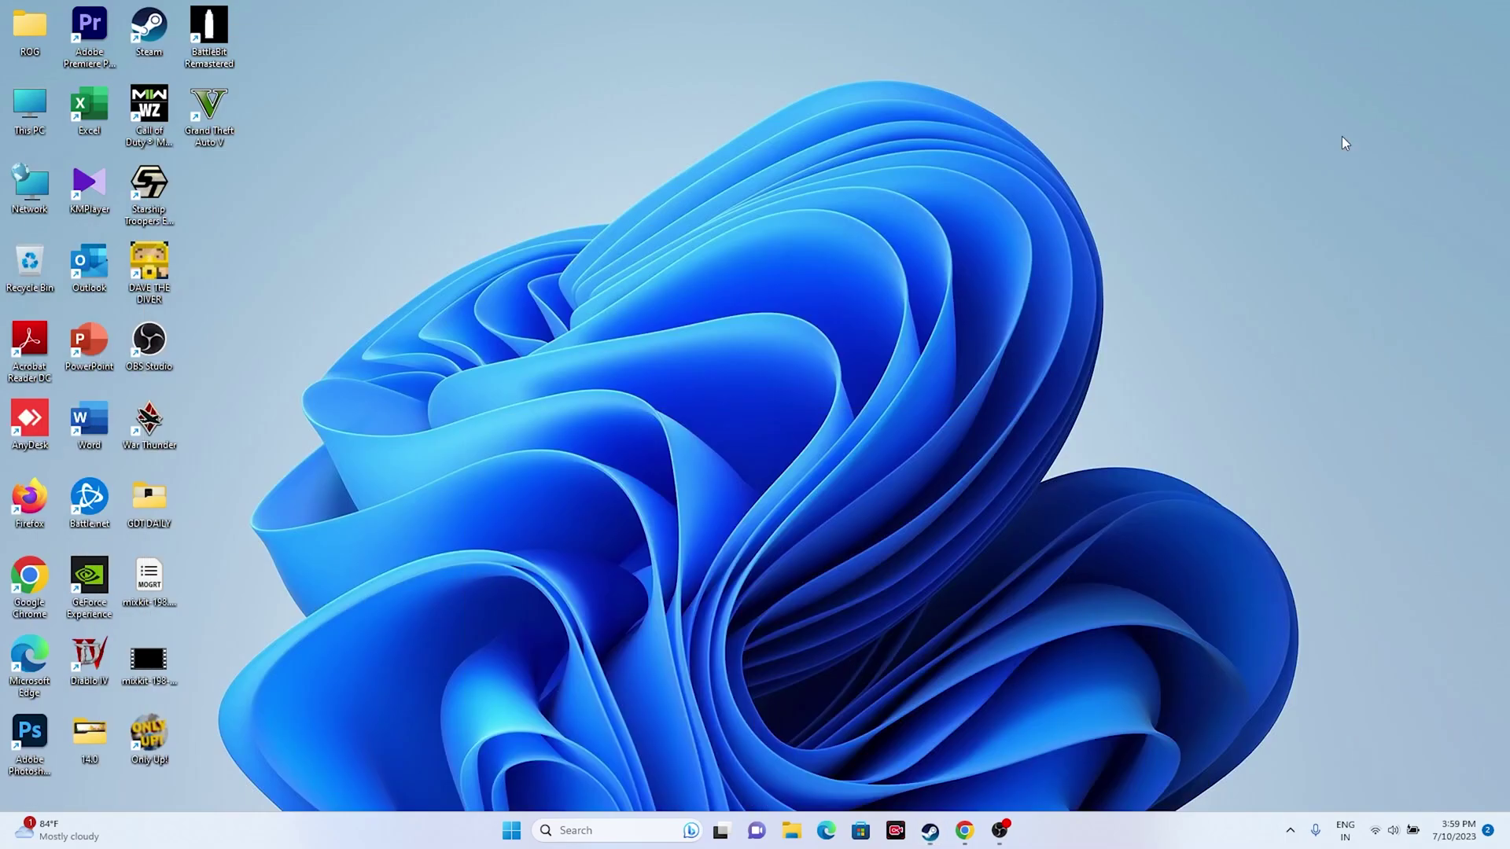
pyautogui.click(793, 831)
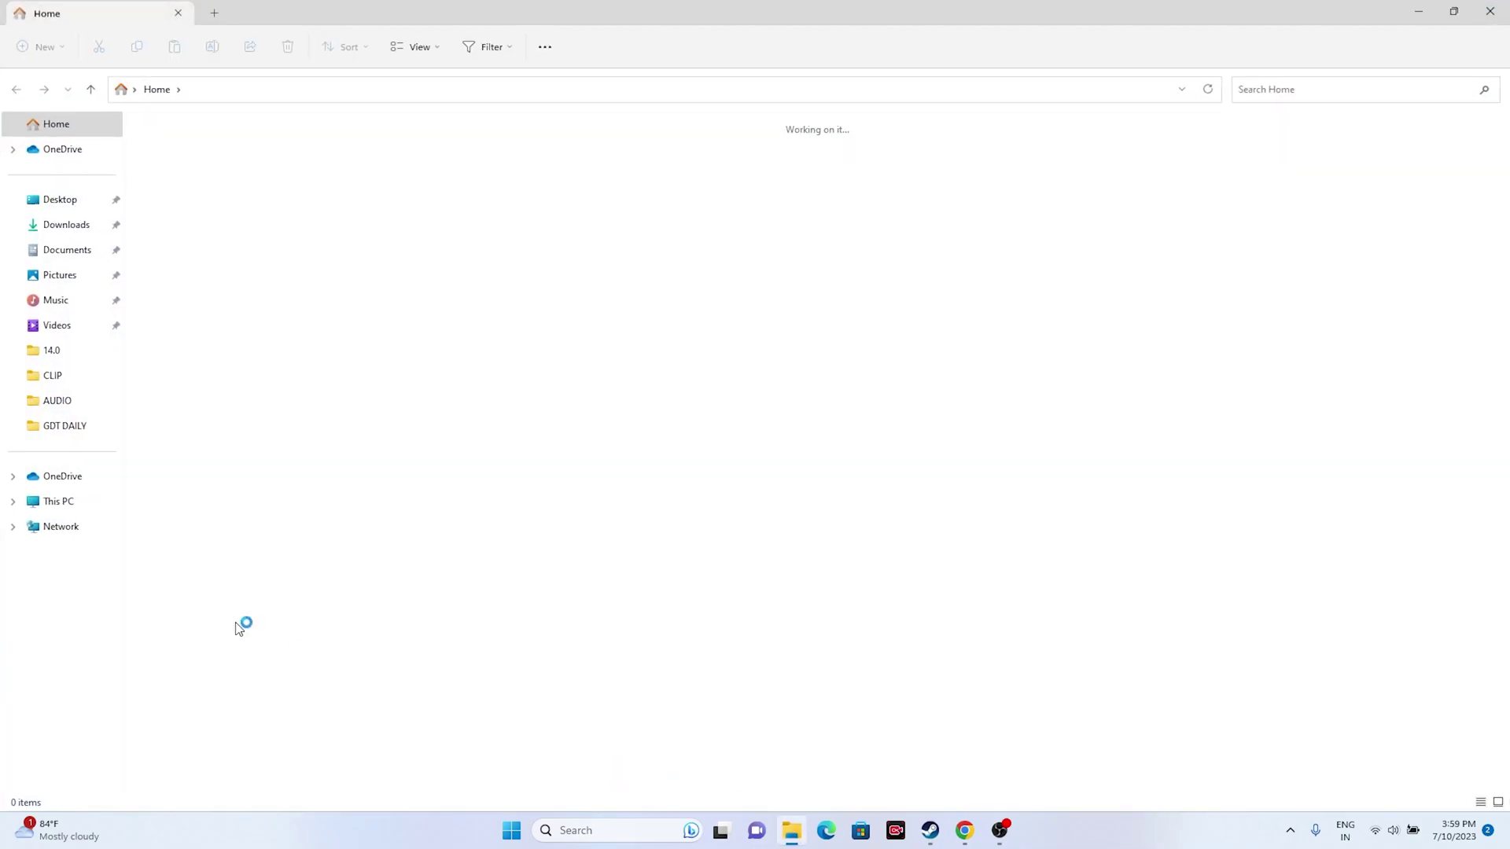
pyautogui.click(56, 501)
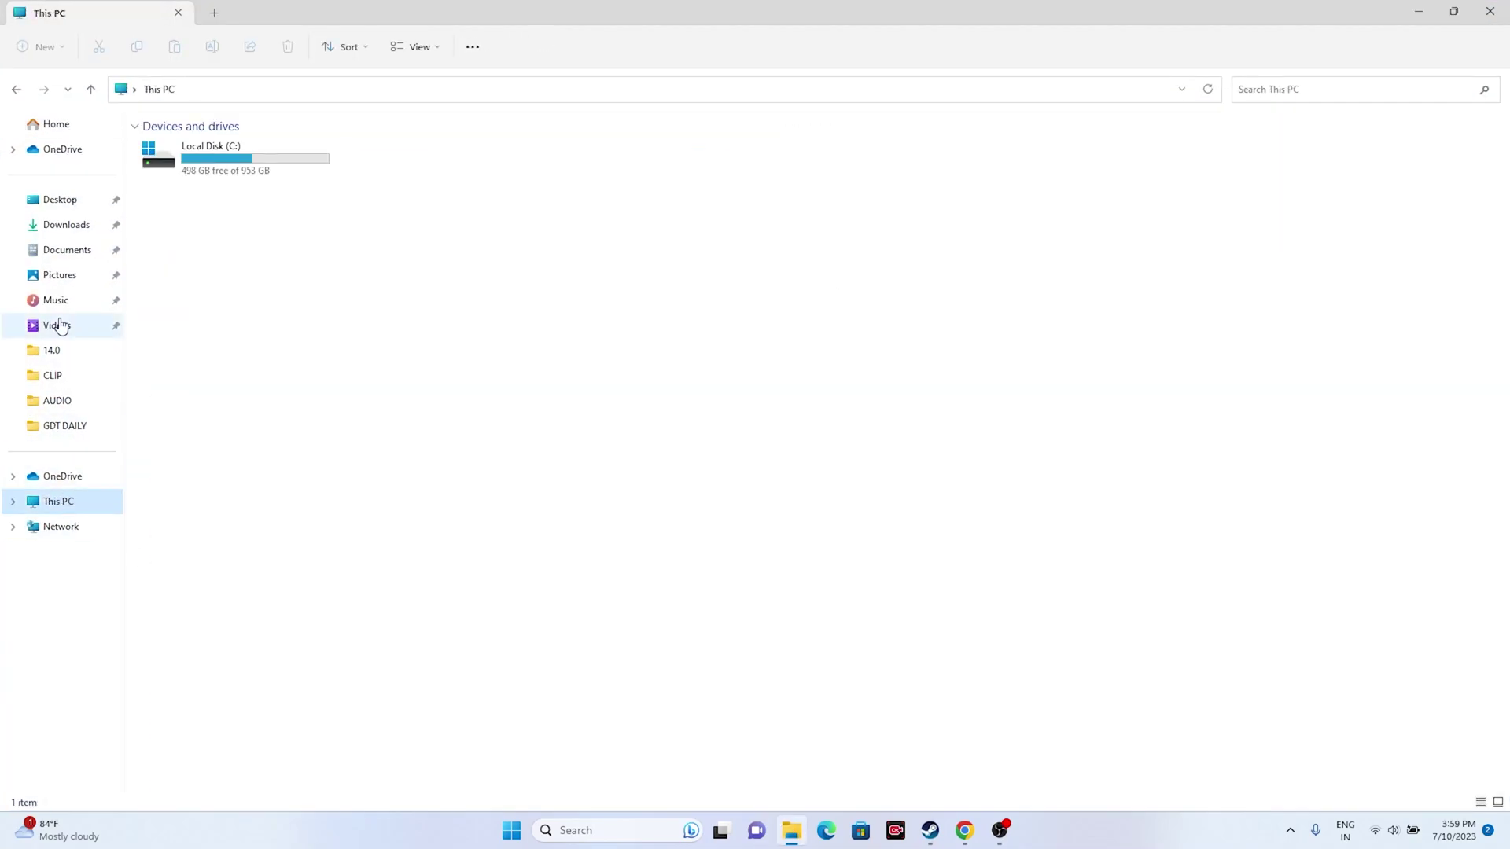
pyautogui.click(63, 249)
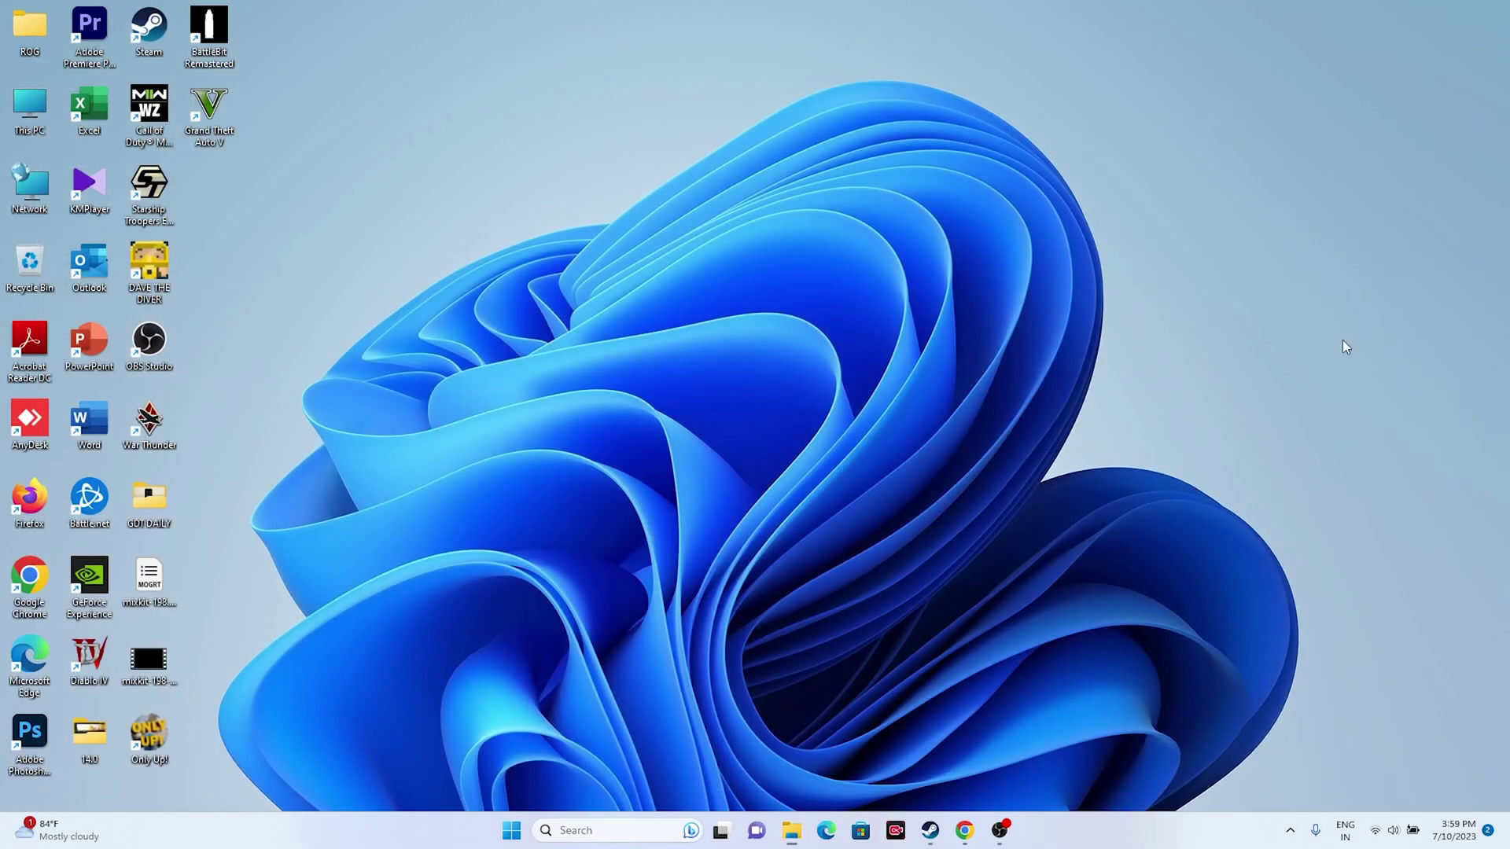
pyautogui.click(1490, 11)
pyautogui.click(930, 830)
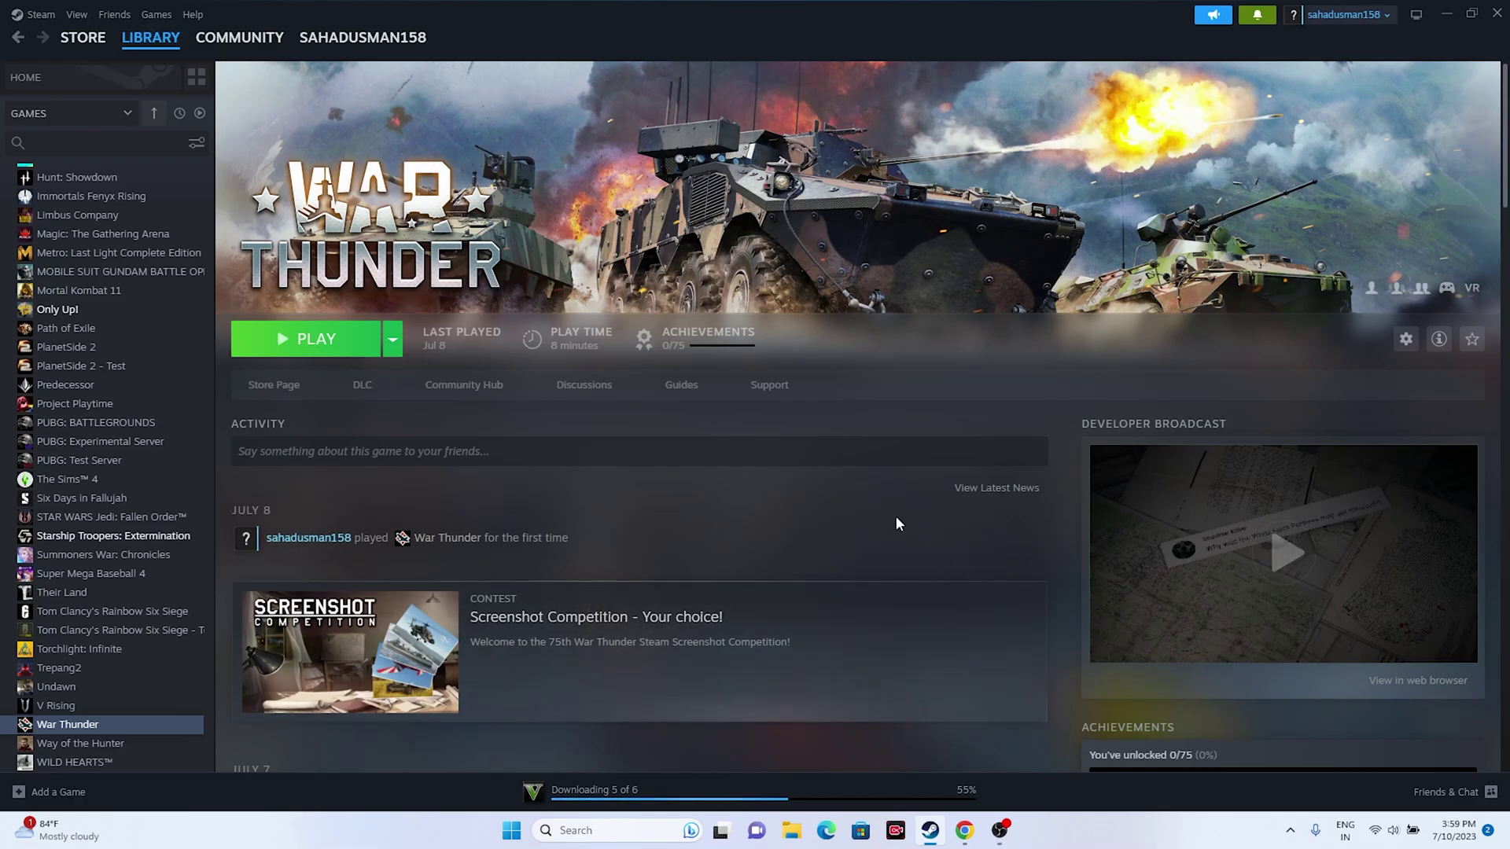
pyautogui.click(1438, 23)
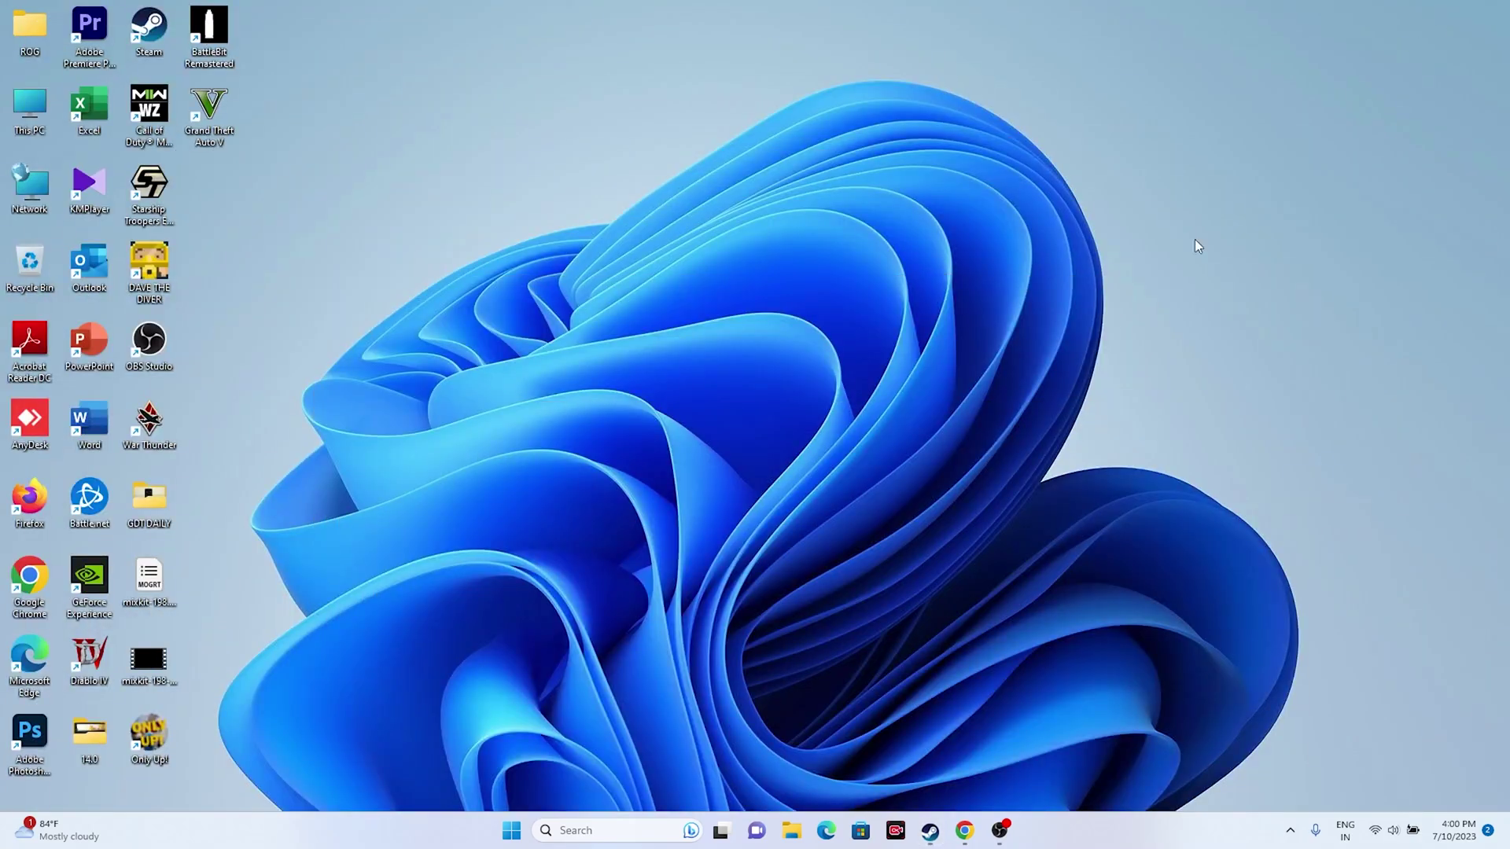
# Search 'control' and go to Control Panel's Windows Defender Firewall allowed apps list
pyautogui.click(605, 832)
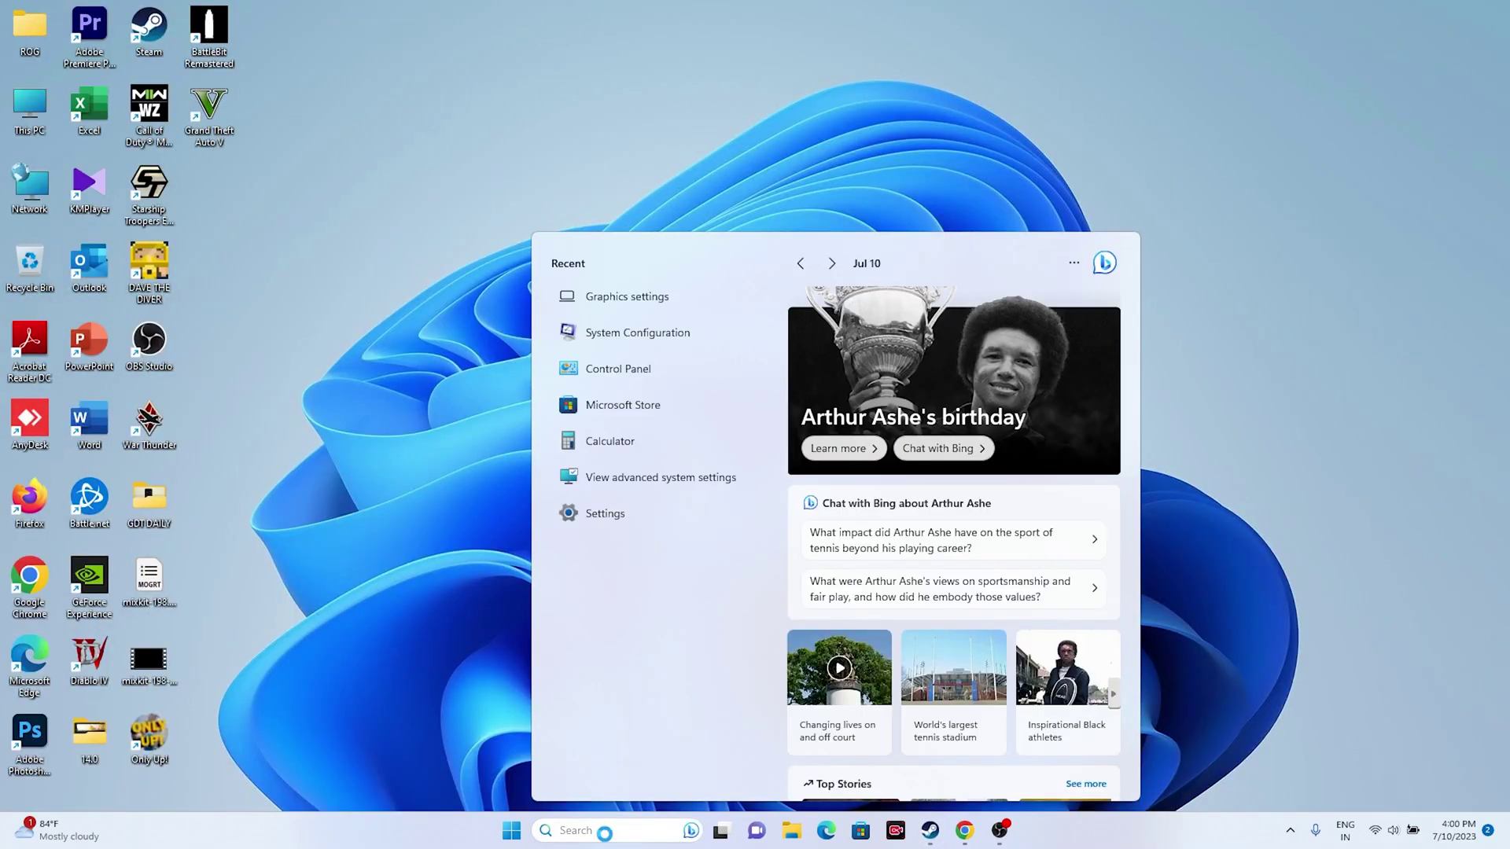
pyautogui.write('control')
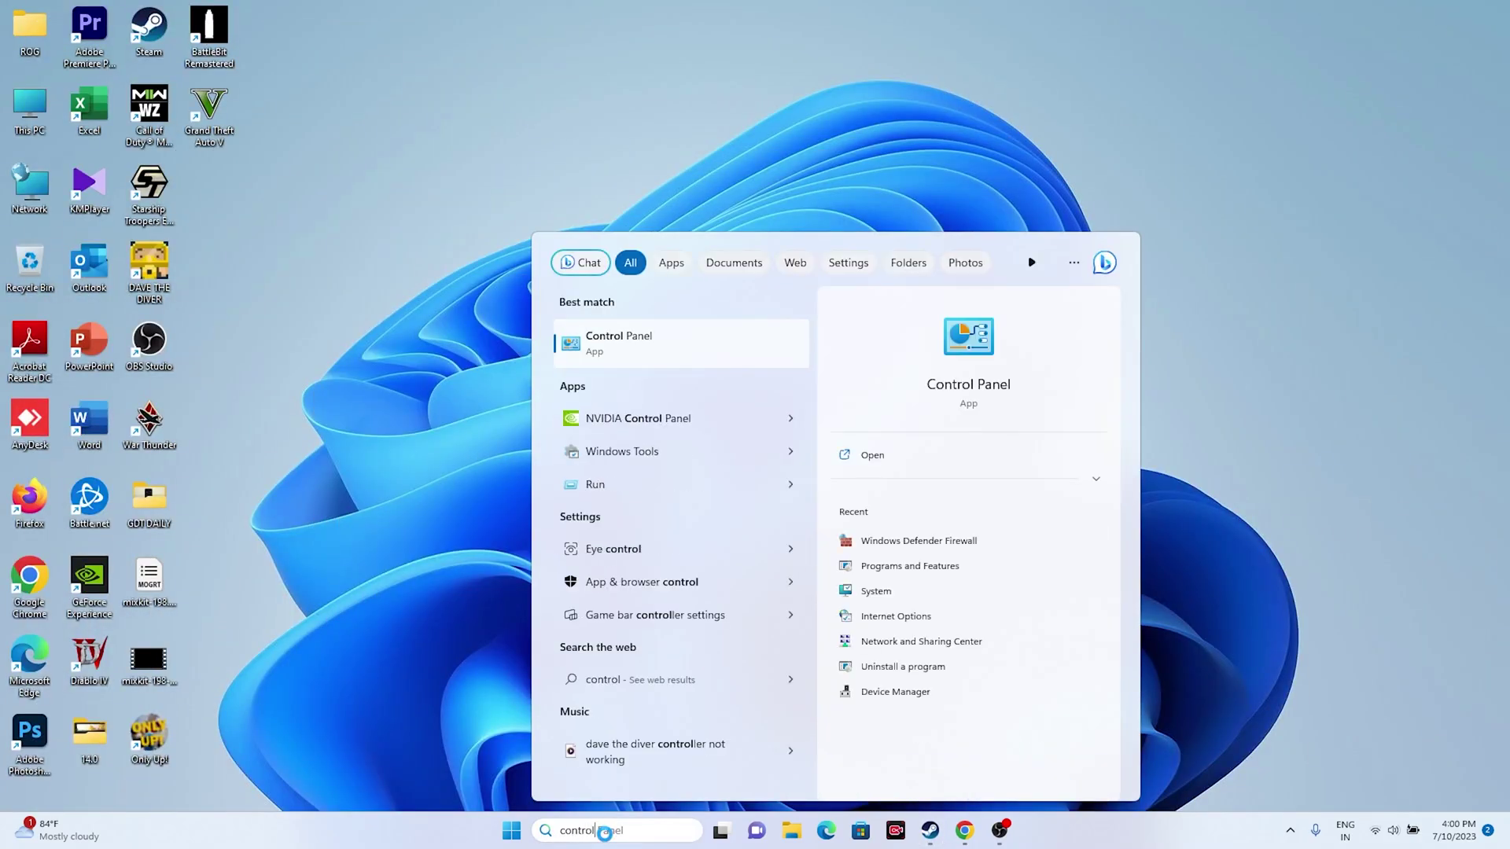
pyautogui.click(643, 324)
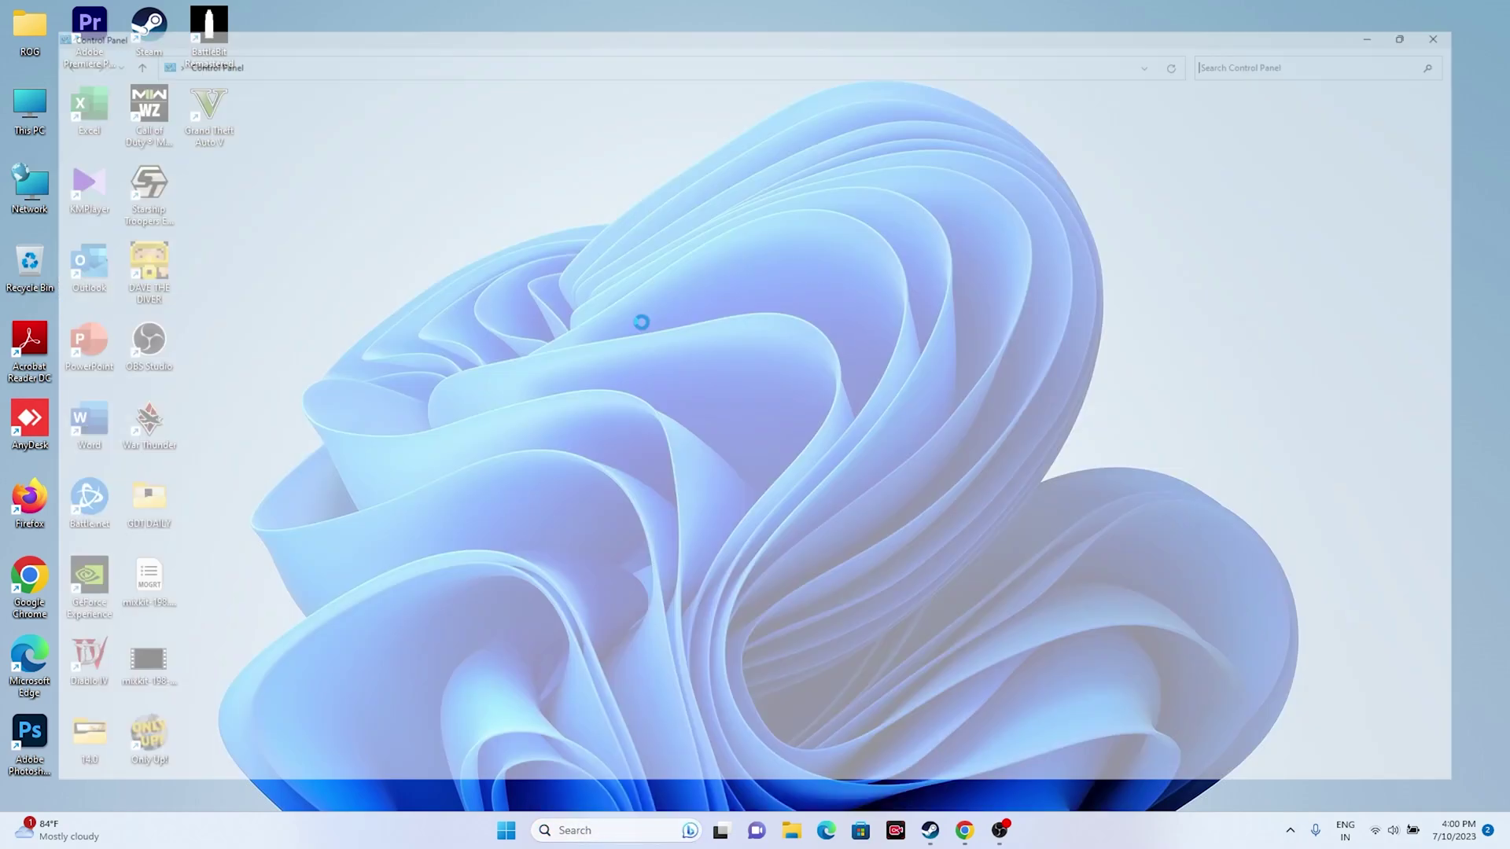
pyautogui.click(581, 126)
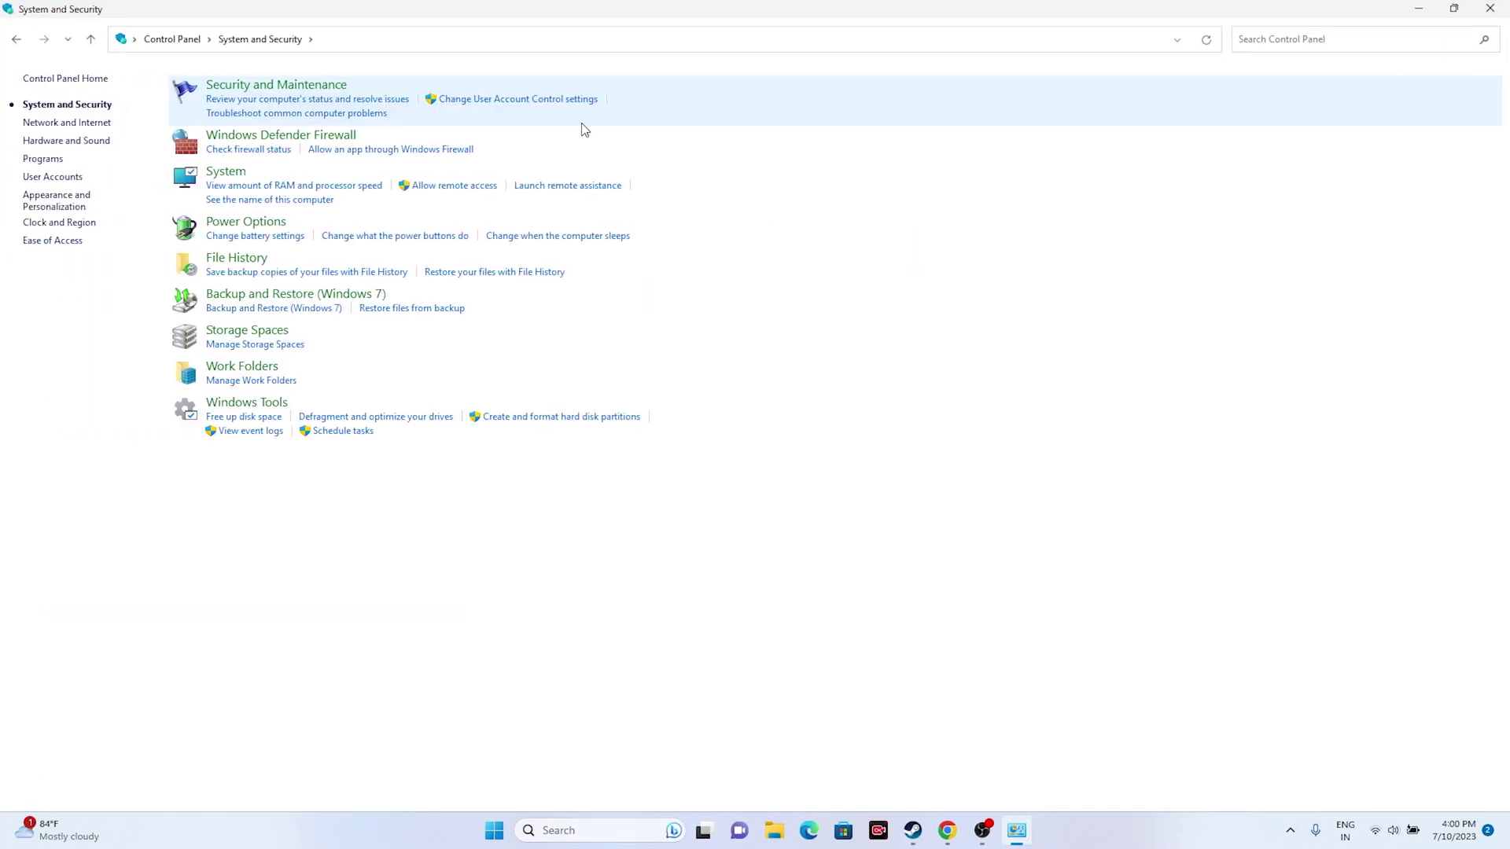
pyautogui.click(279, 139)
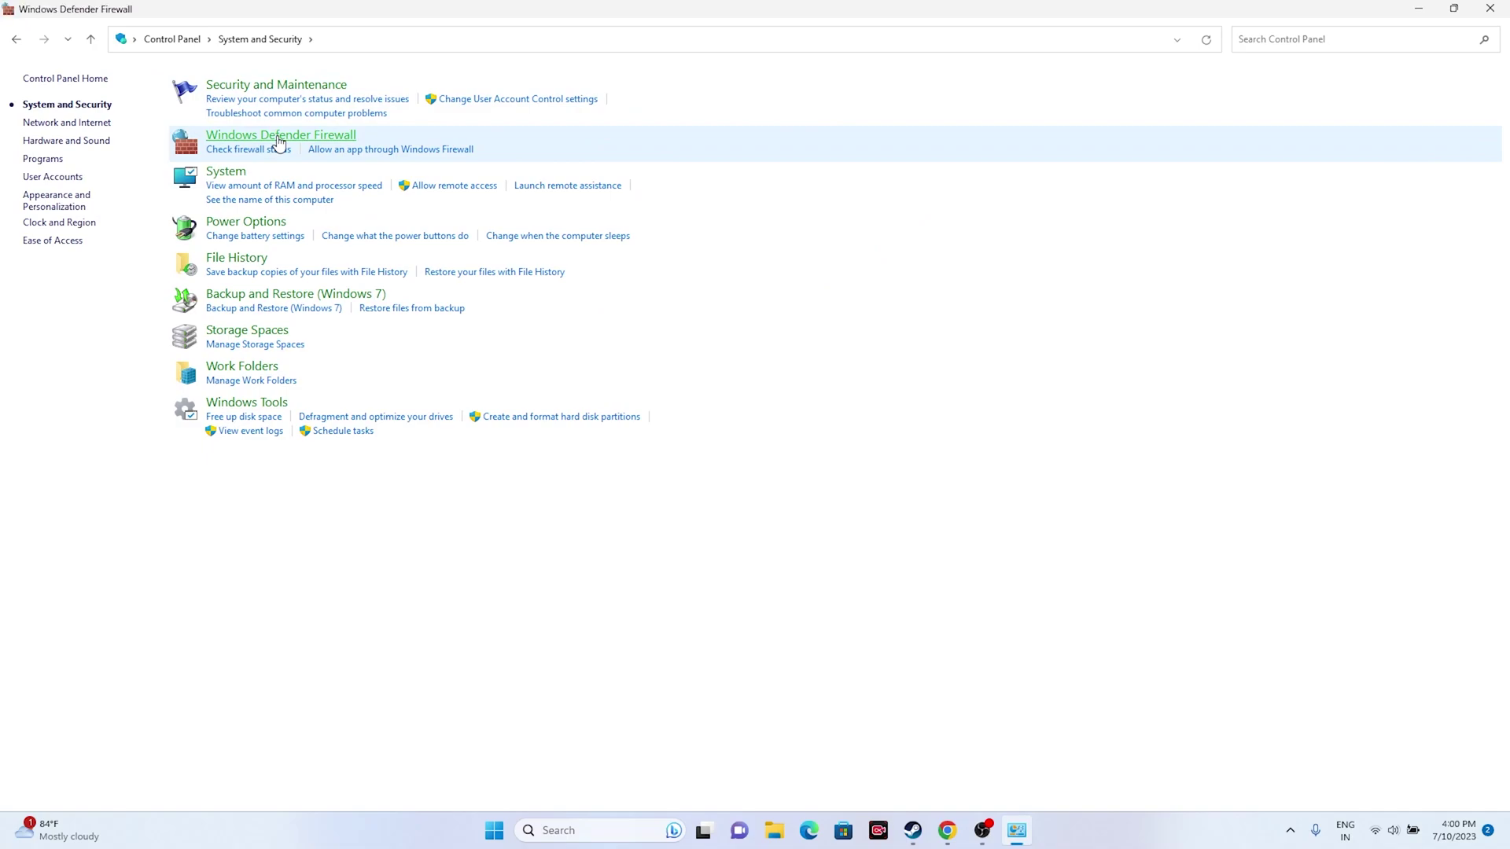
pyautogui.click(42, 132)
# Unlock the allowed apps list with Change settings and start allowing another app
pyautogui.scroll(-1, 627, 239)
pyautogui.scroll(-14, 627, 239)
pyautogui.scroll(-1, 627, 238)
pyautogui.scroll(-8, 626, 238)
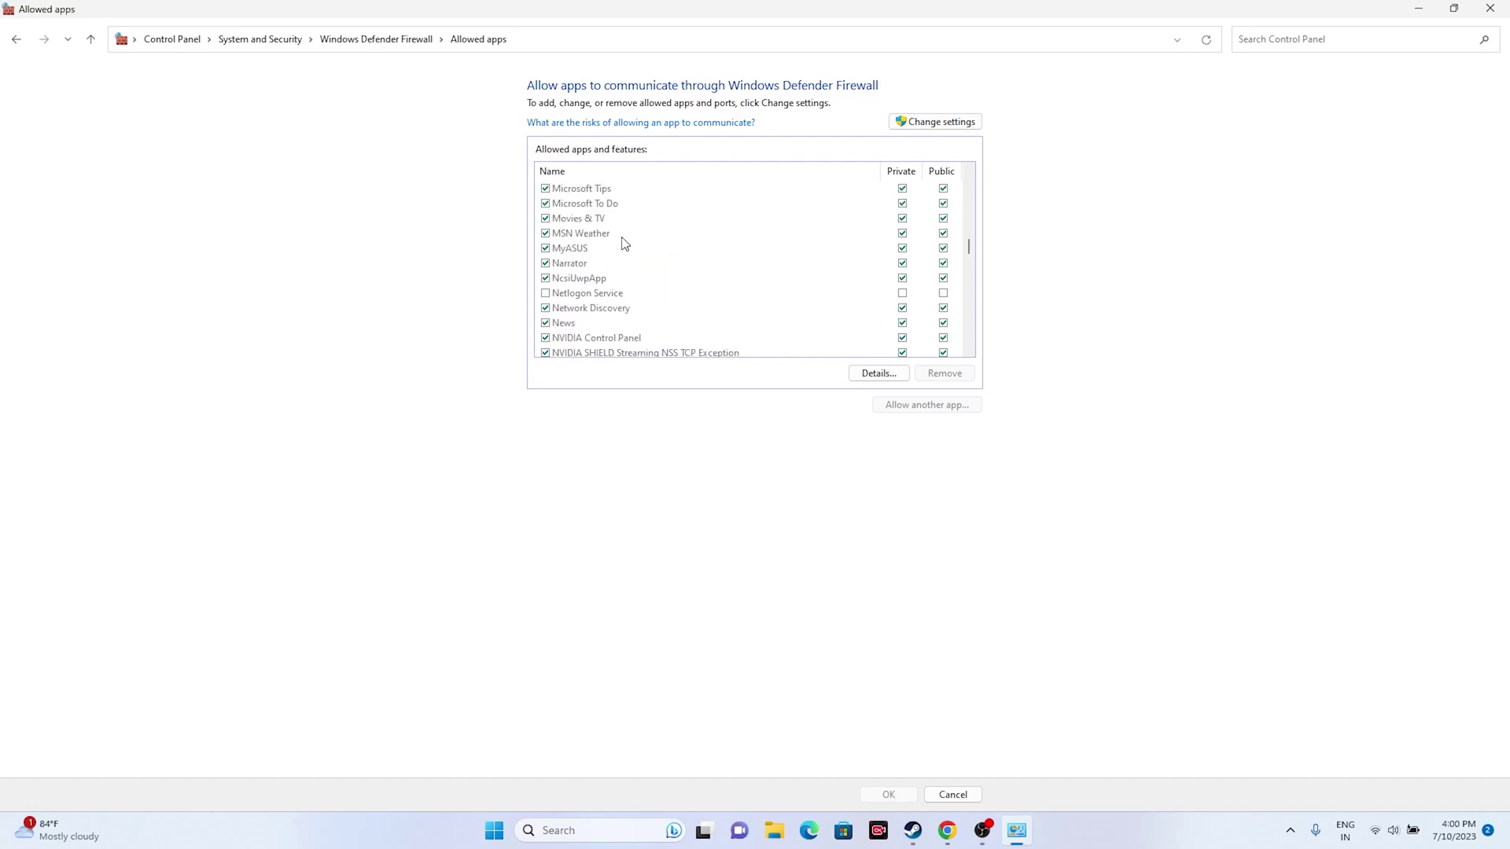
pyautogui.scroll(-12, 623, 242)
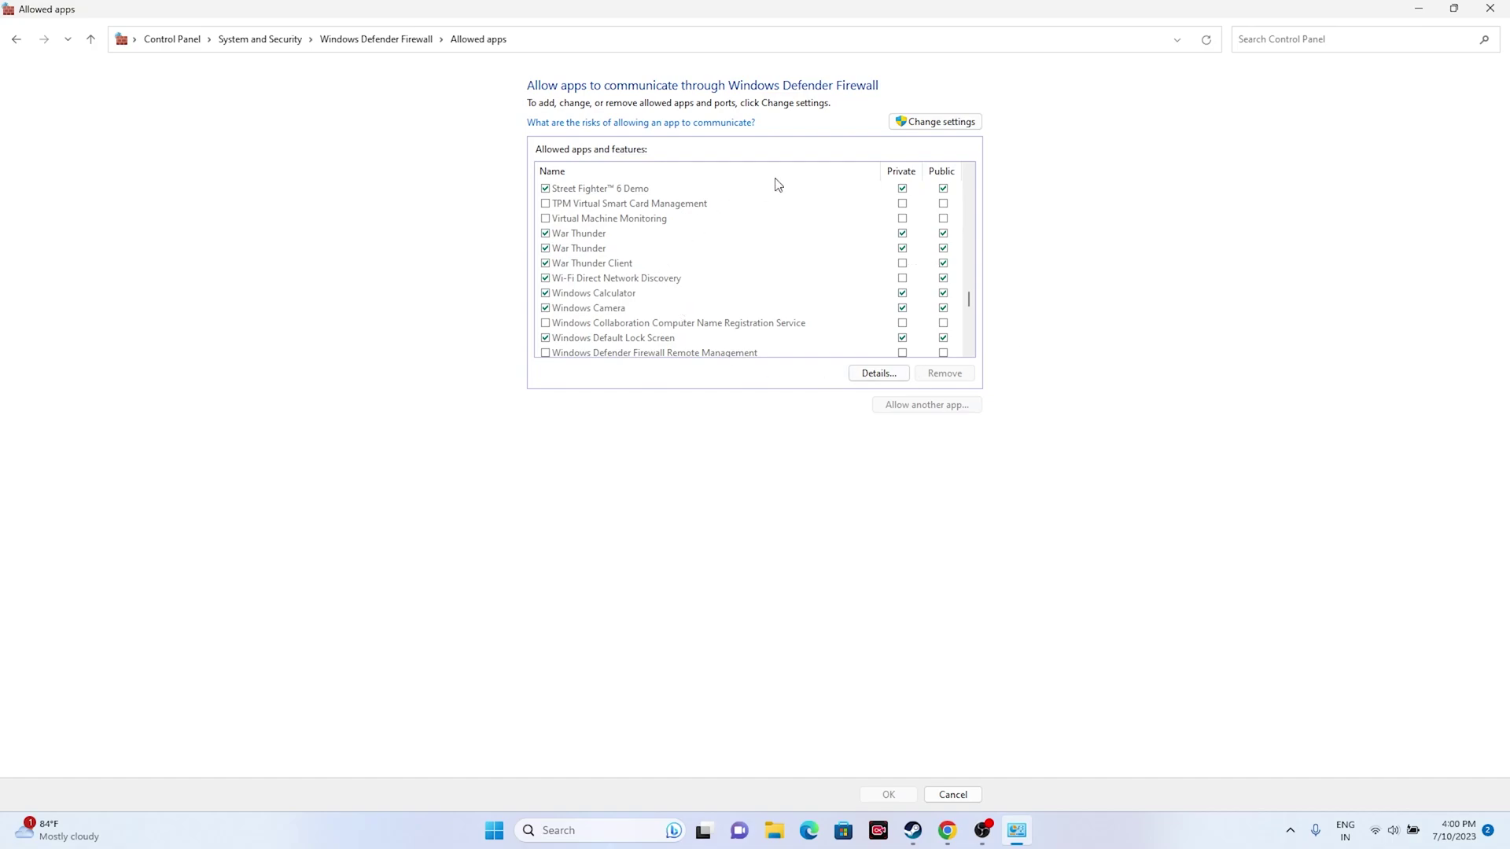
pyautogui.click(930, 128)
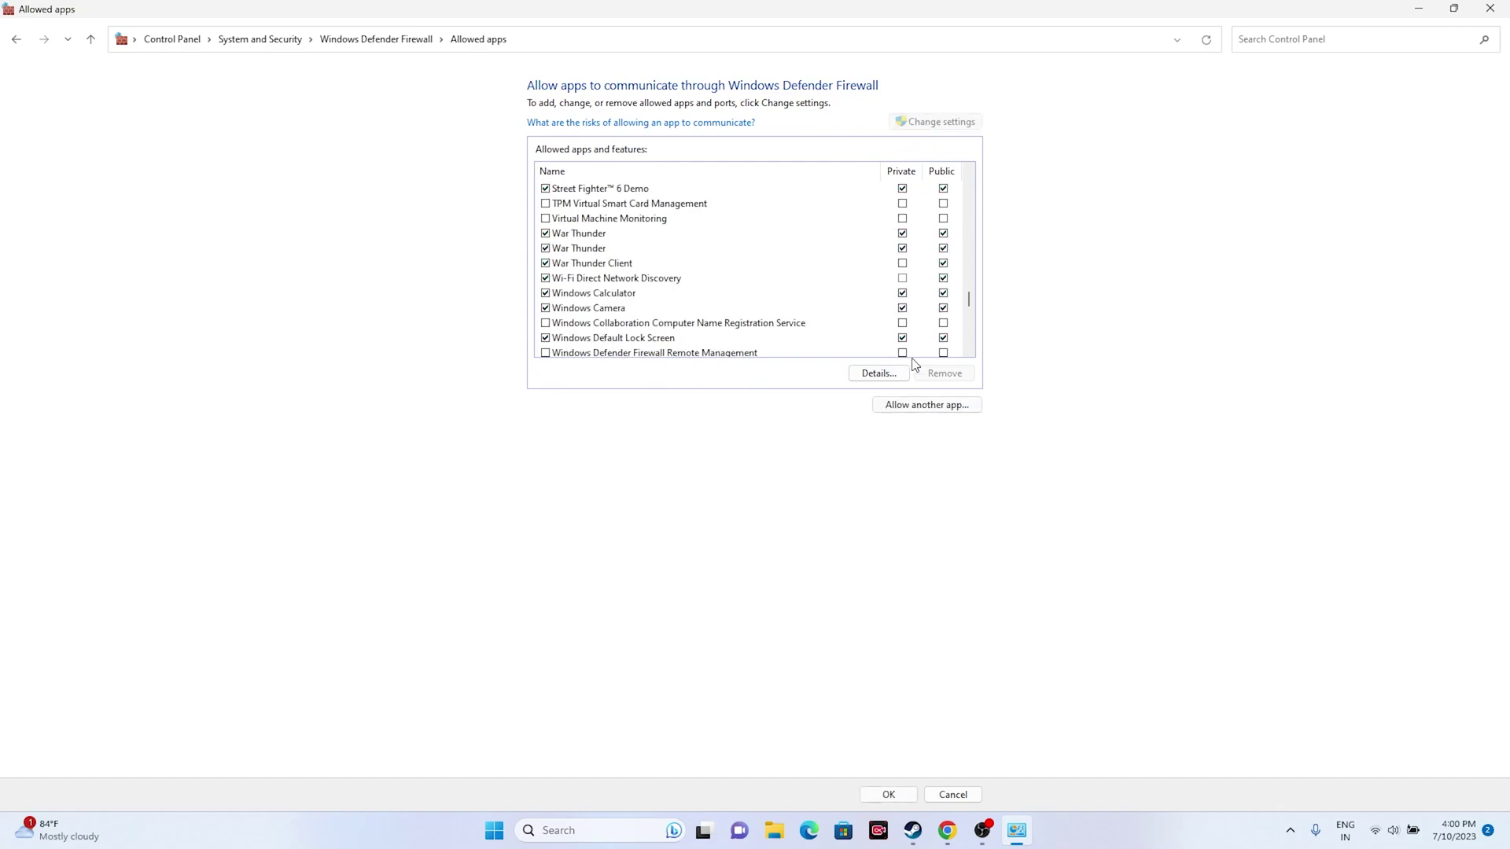
pyautogui.click(893, 409)
# Browse to C:\Program Files (x86)\Steam\steamapps\common\War Thunder and select the launcher
pyautogui.click(869, 489)
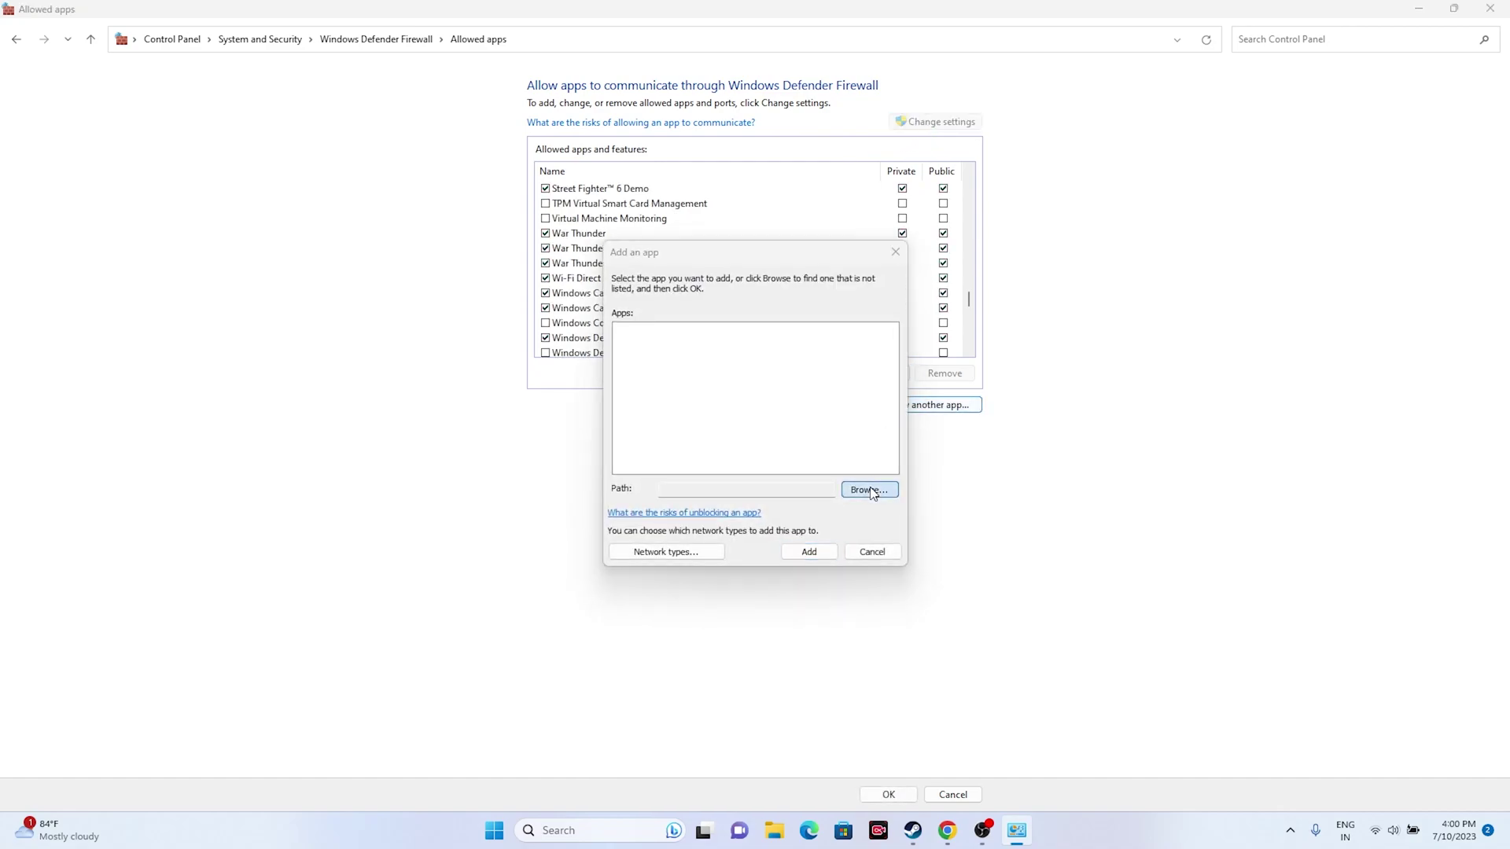
pyautogui.click(678, 597)
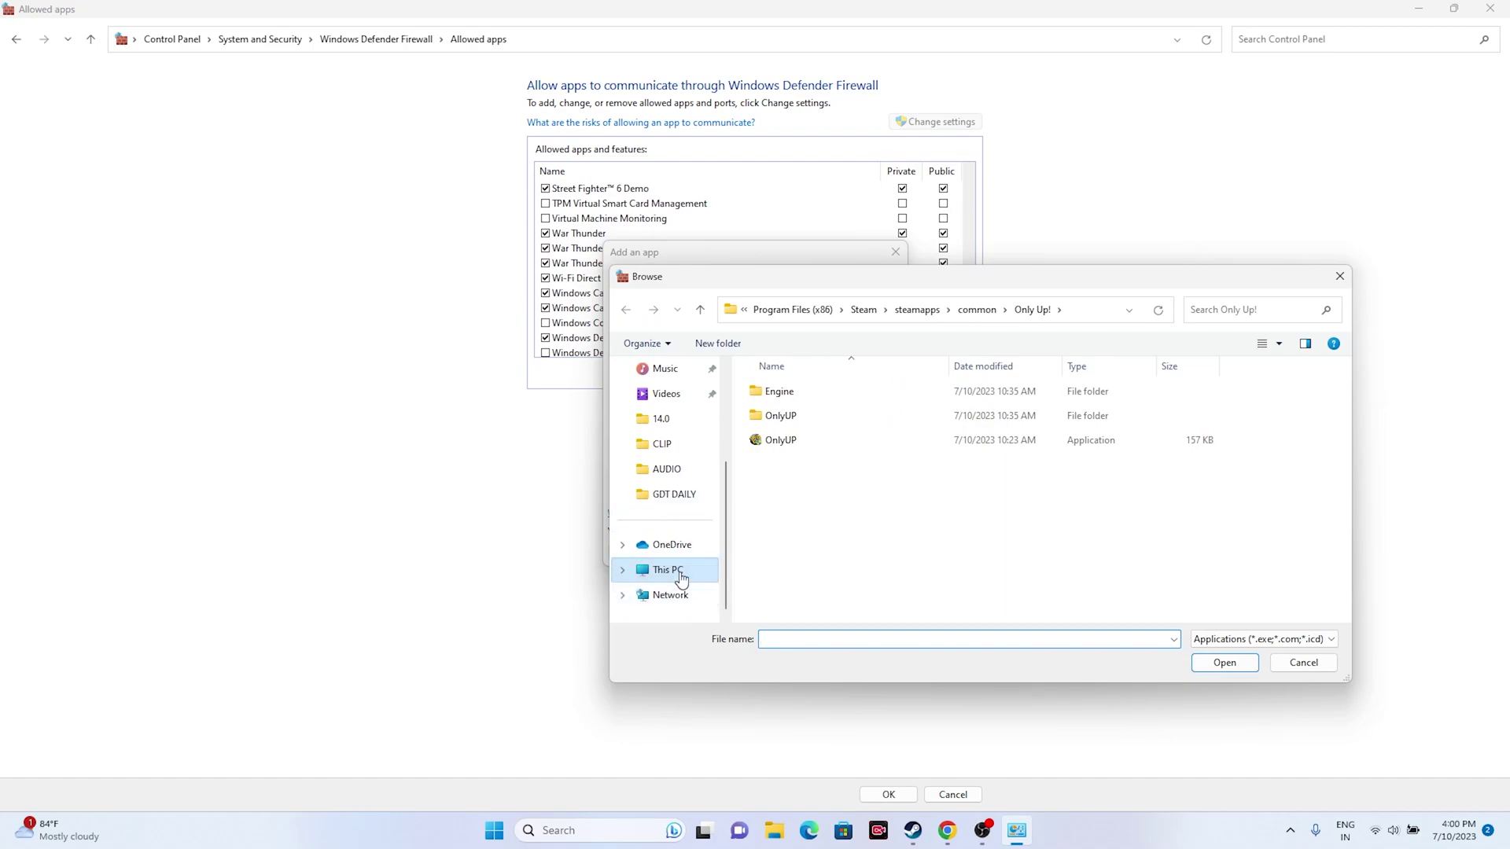
pyautogui.doubleClick(835, 409)
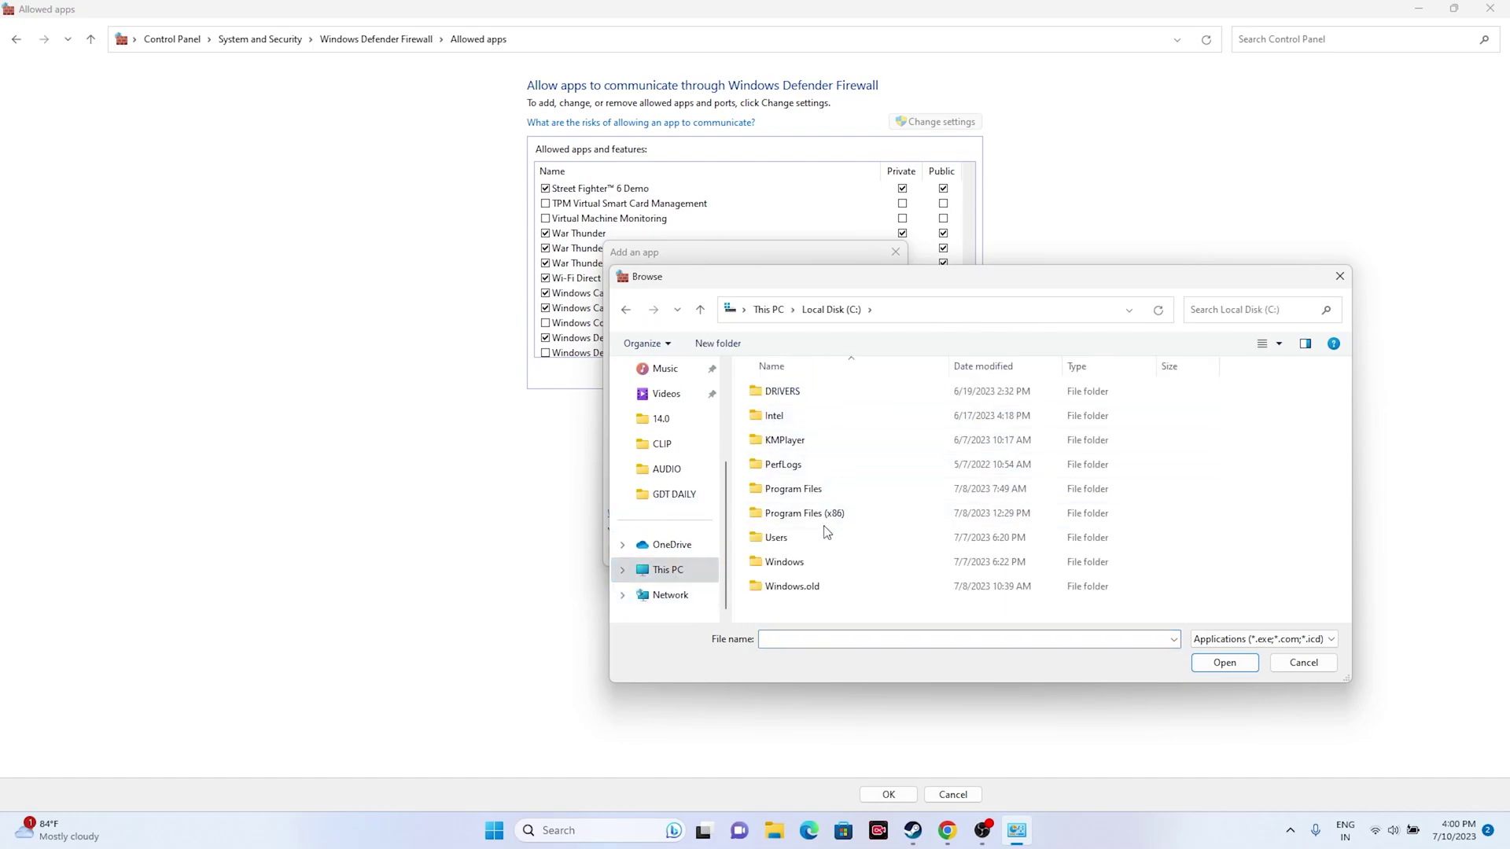
pyautogui.doubleClick(804, 513)
pyautogui.scroll(-2, 817, 444)
pyautogui.scroll(-2, 814, 441)
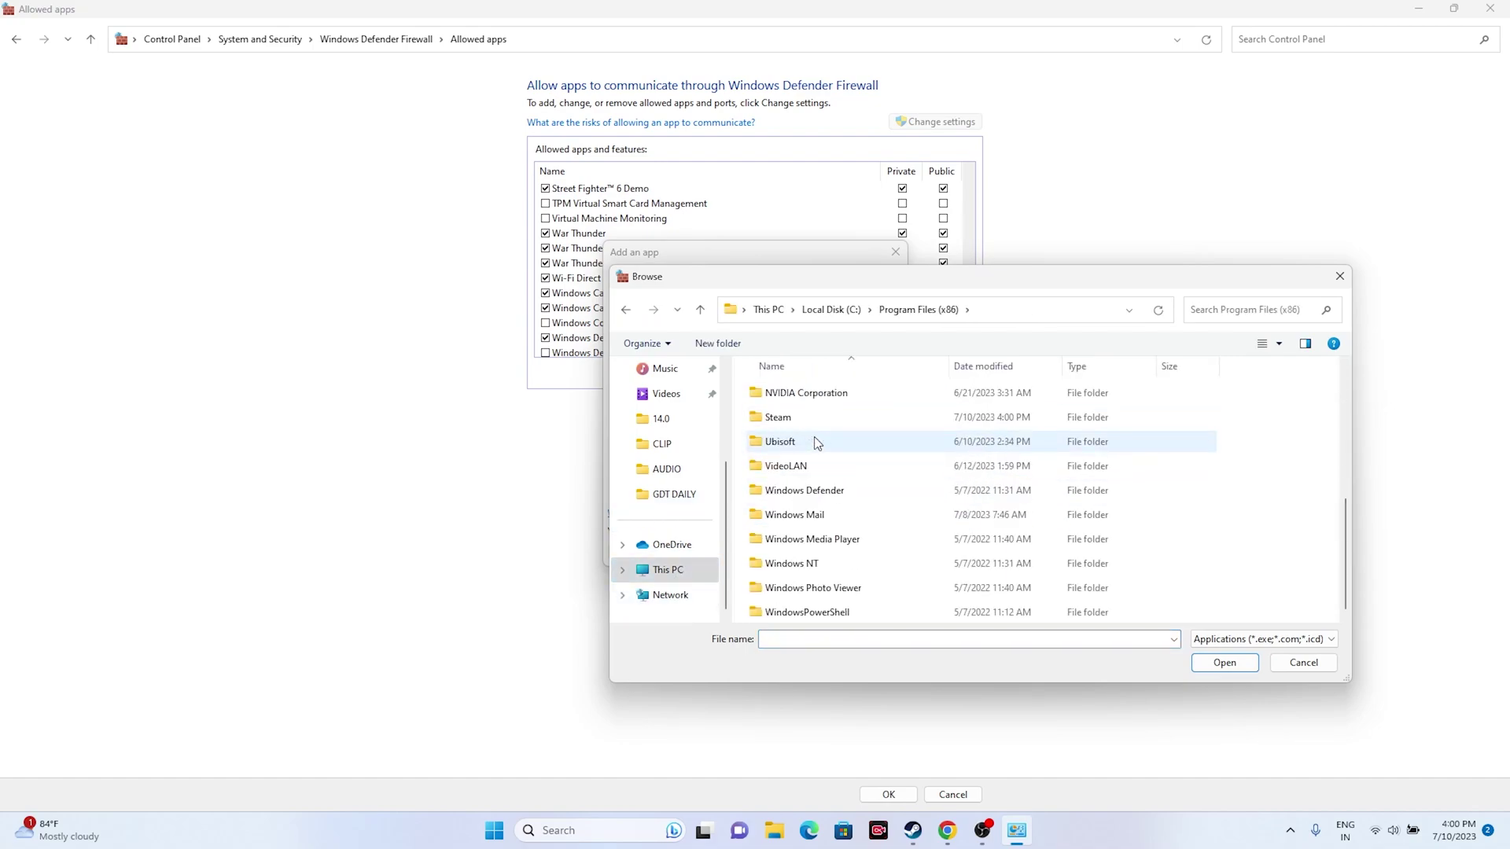
pyautogui.doubleClick(808, 425)
pyautogui.scroll(-2, 822, 503)
pyautogui.scroll(-2, 819, 534)
pyautogui.doubleClick(819, 490)
pyautogui.doubleClick(812, 396)
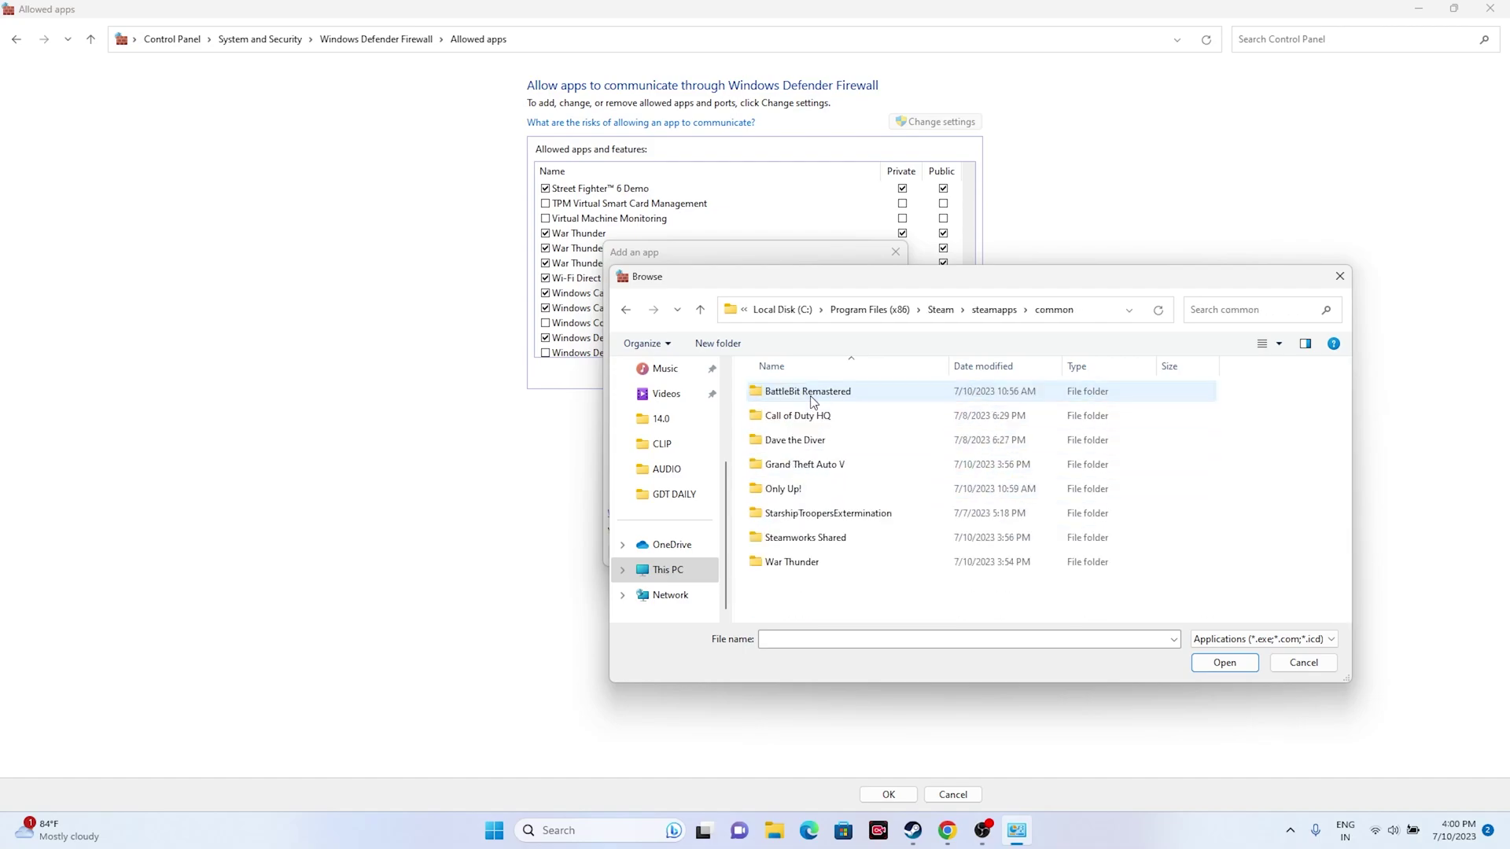
pyautogui.doubleClick(805, 561)
pyautogui.scroll(-5, 821, 503)
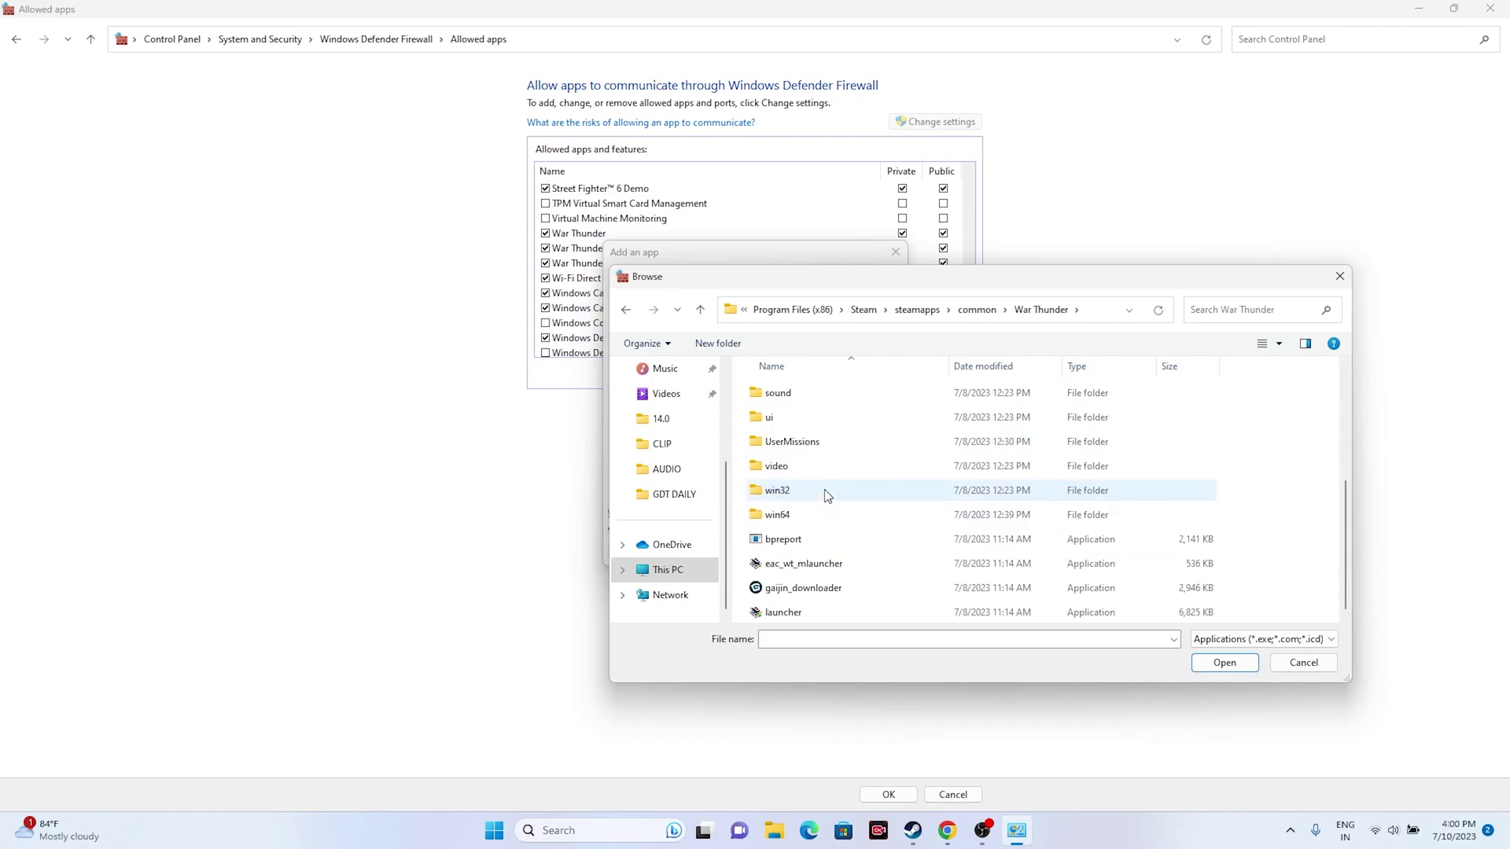
pyautogui.click(814, 610)
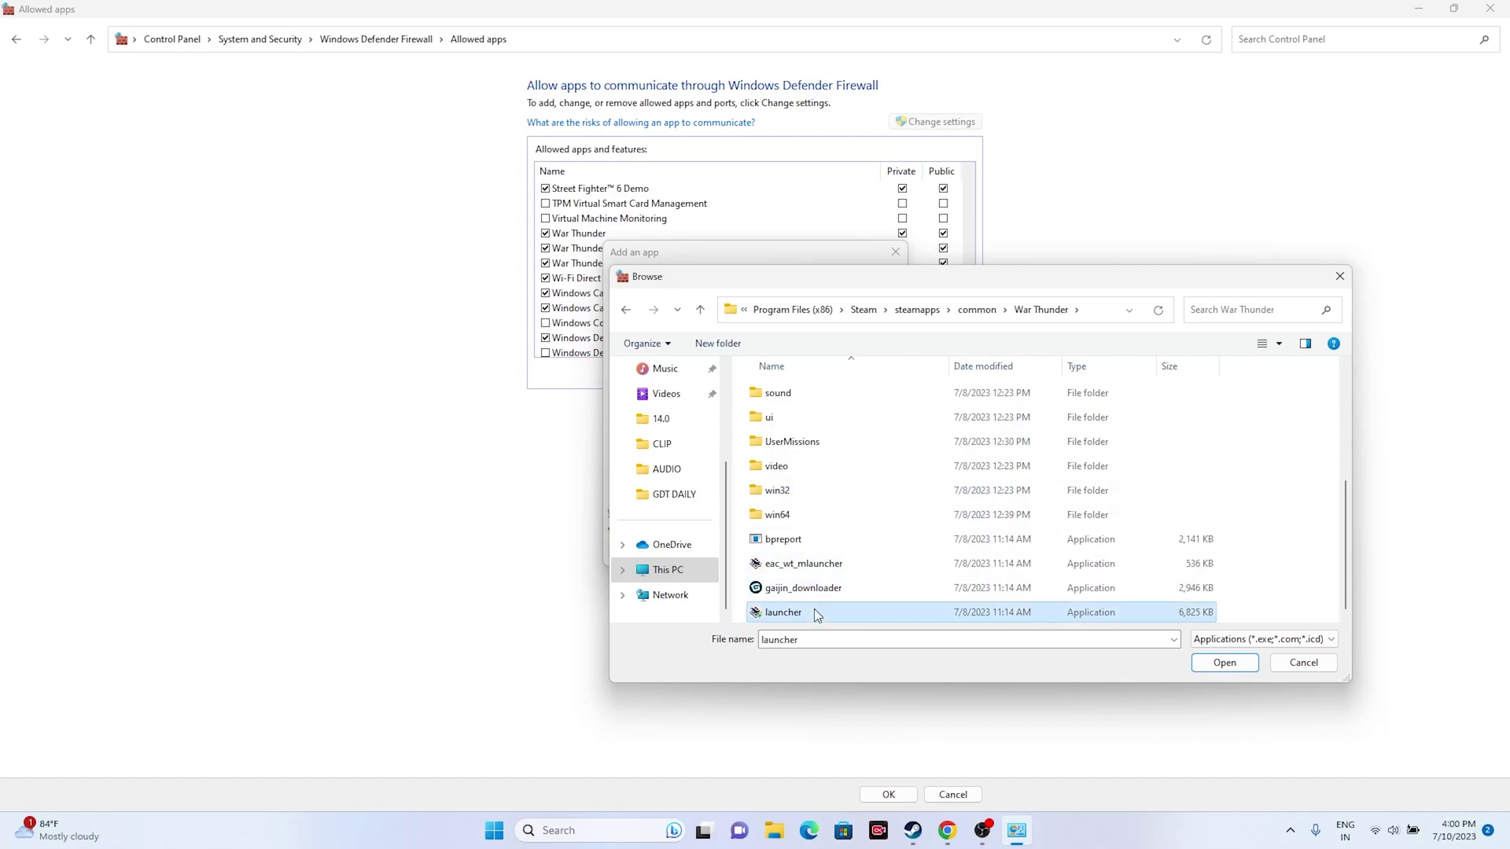
# Try adding the launcher, dismiss the already-an-exception error, close the firewall windows and return to Steam
pyautogui.click(1224, 663)
pyautogui.click(802, 550)
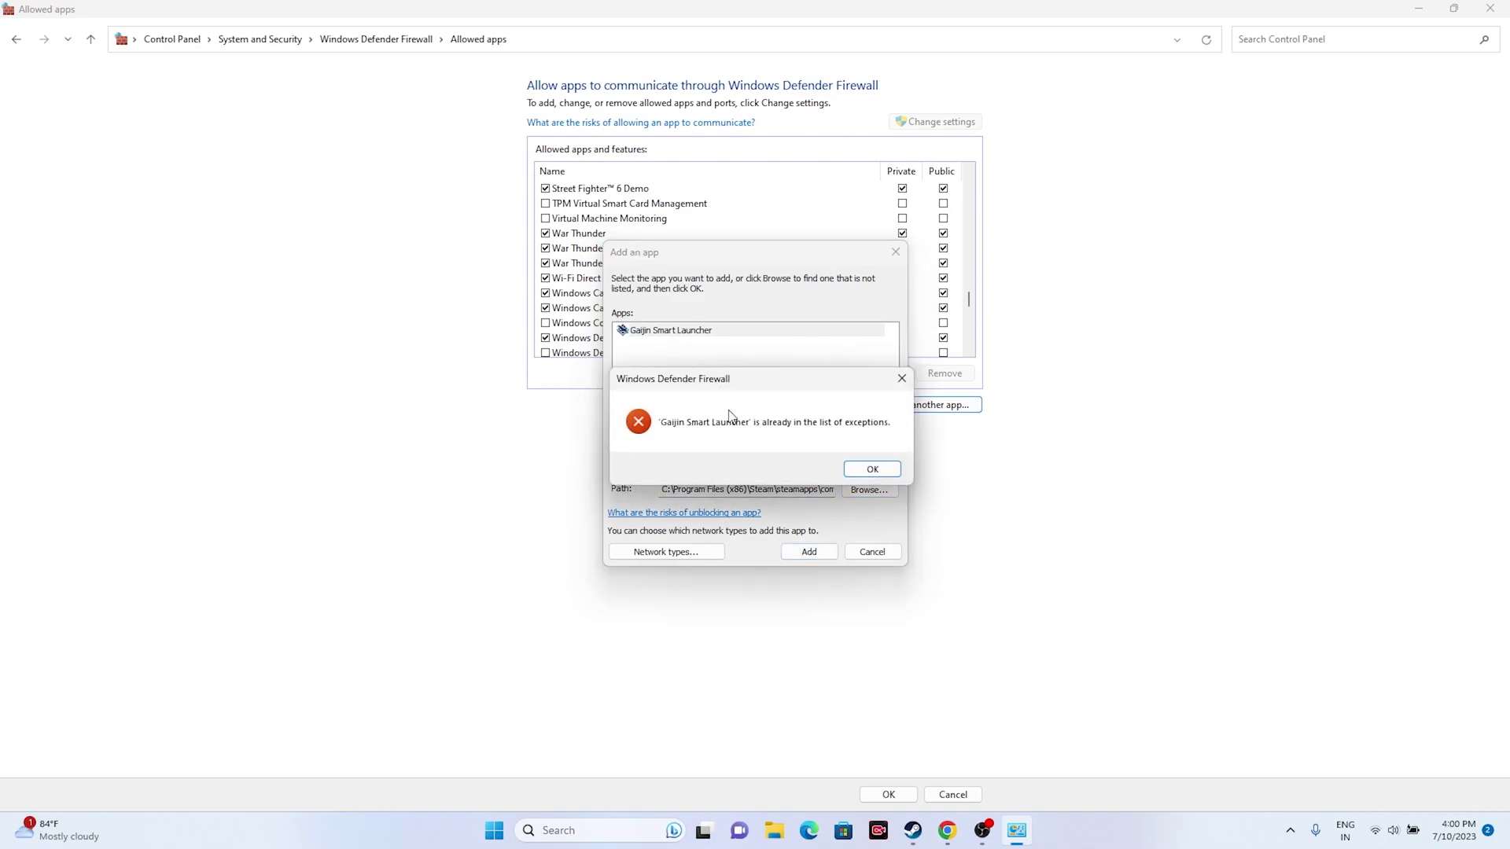
pyautogui.click(874, 471)
pyautogui.click(894, 251)
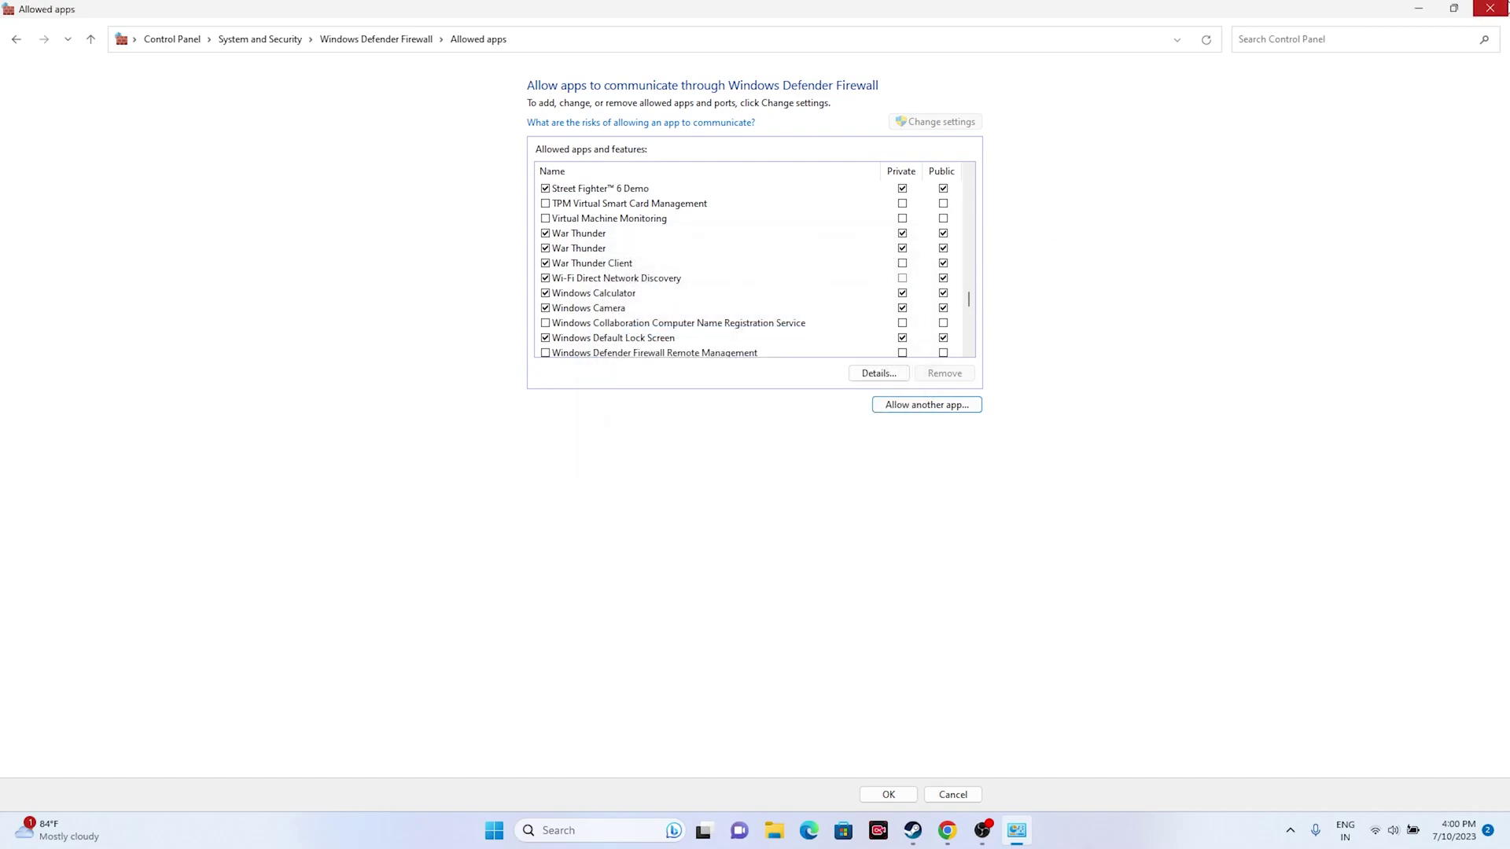
pyautogui.click(1490, 8)
pyautogui.click(931, 830)
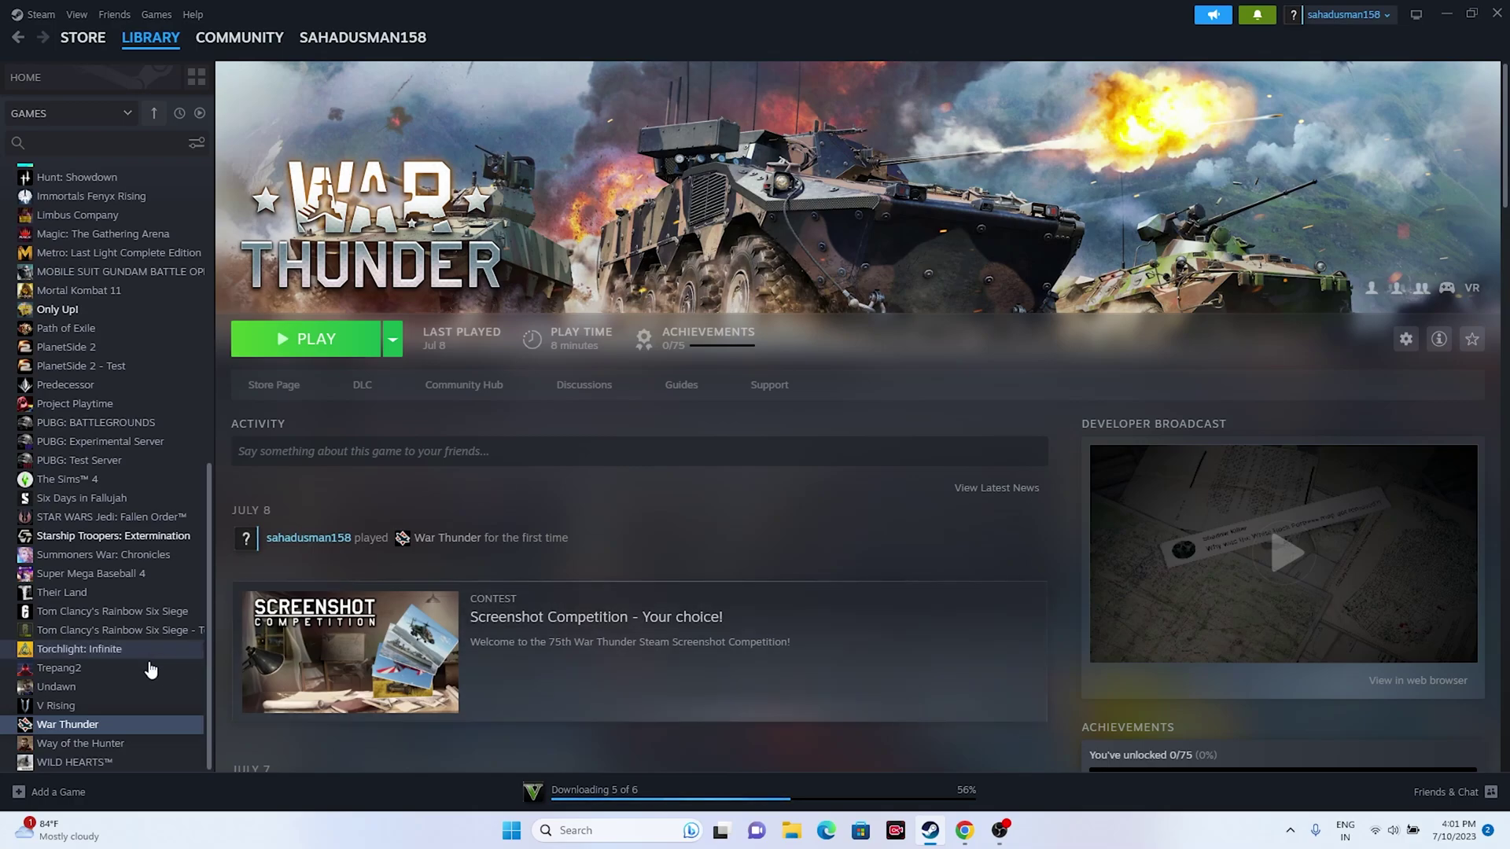
# Enter -dx11 in War Thunder's Steam launch options, then change it to -dx12
pyautogui.rightClick(98, 725)
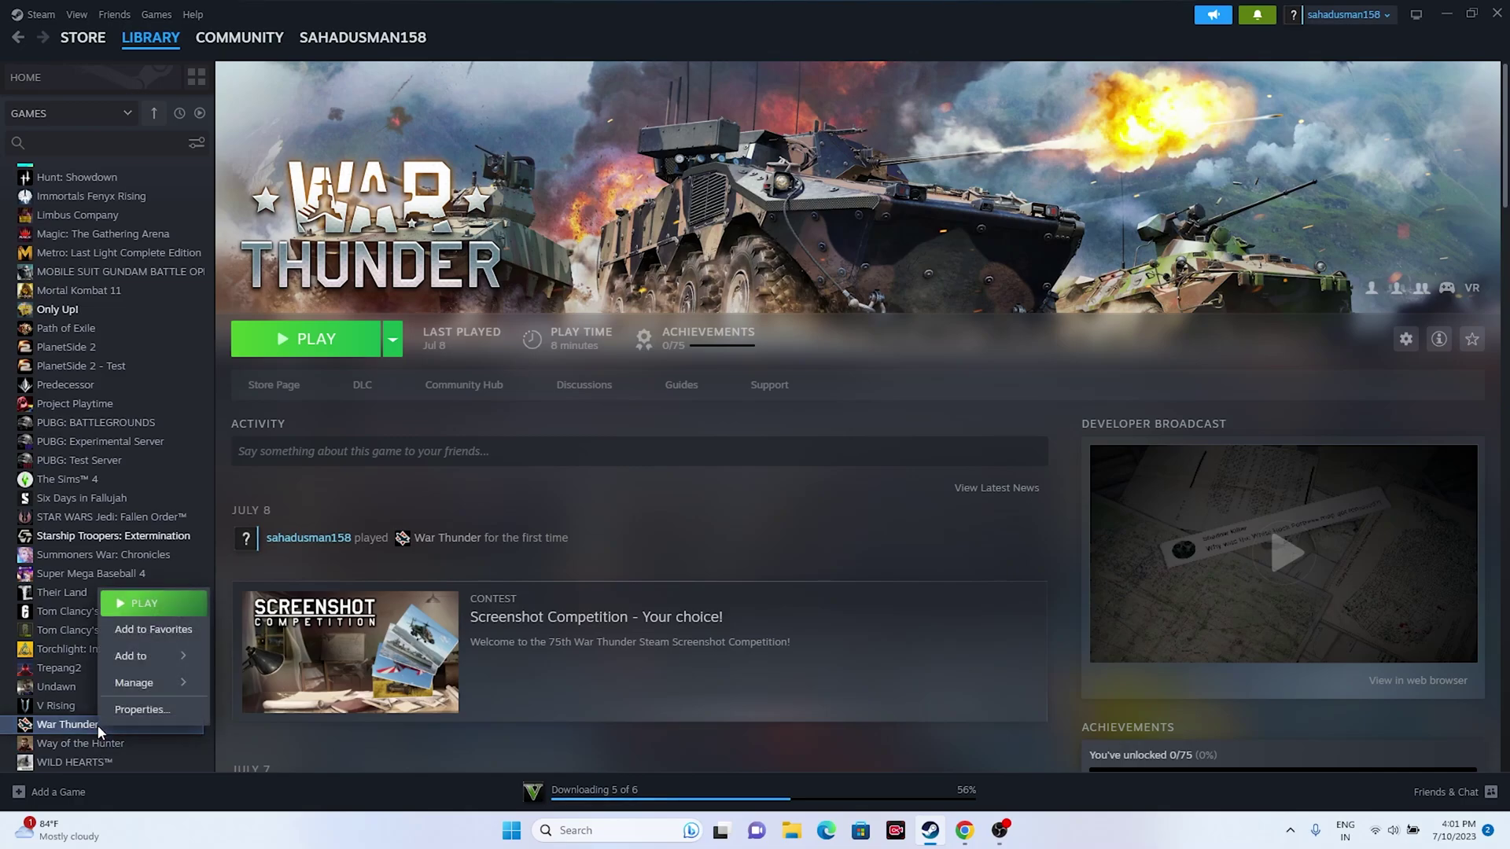
pyautogui.click(141, 710)
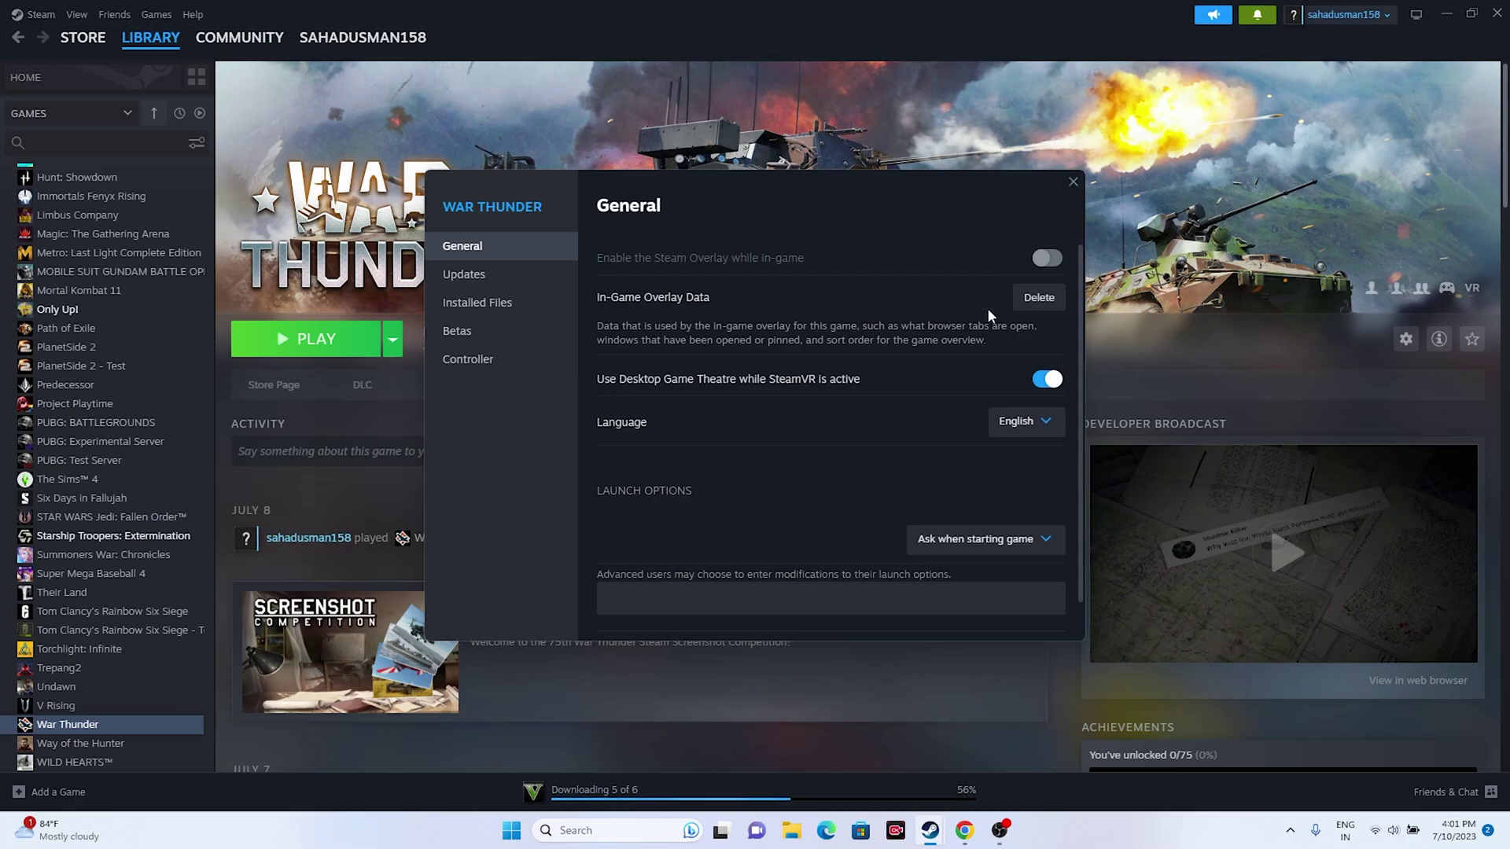
pyautogui.click(662, 599)
pyautogui.write('-dx11')
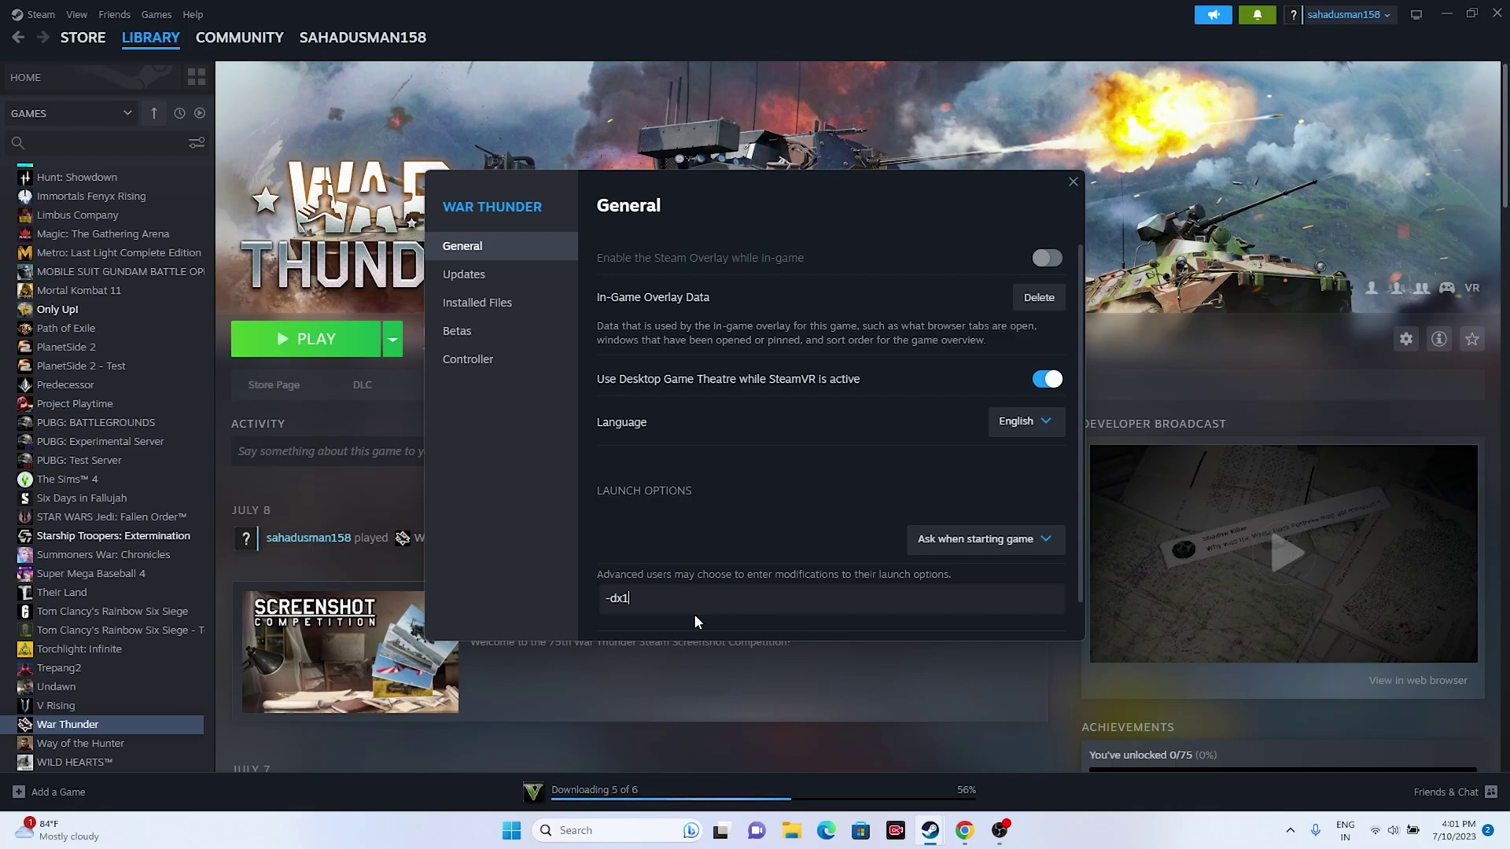
pyautogui.press('BackSpace')
pyautogui.write('2')
# Close War Thunder's Properties and minimize Steam to the desktop
pyautogui.click(1072, 182)
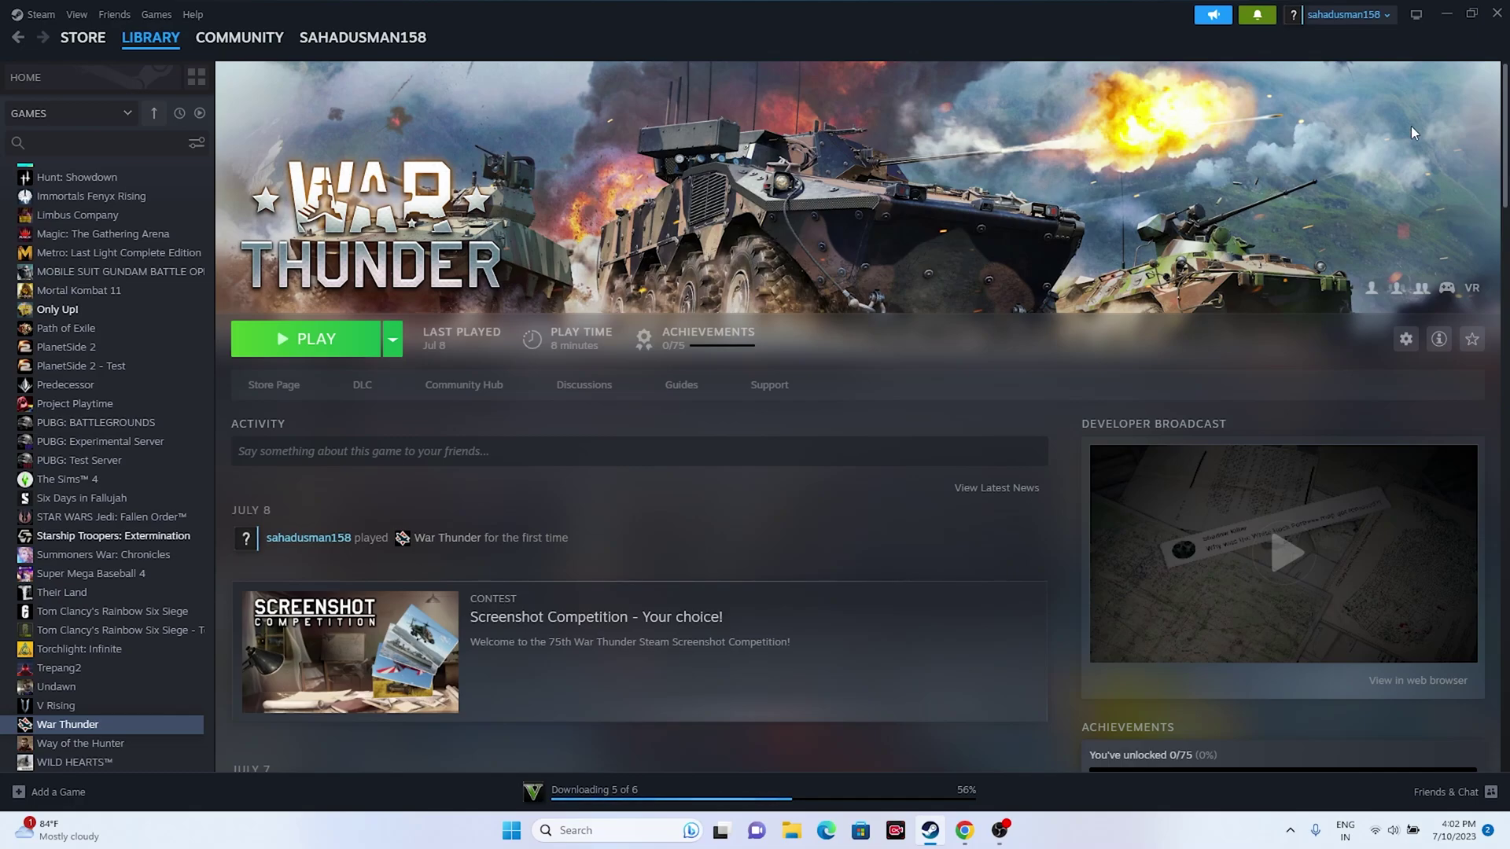
pyautogui.click(1446, 13)
pyautogui.click(624, 840)
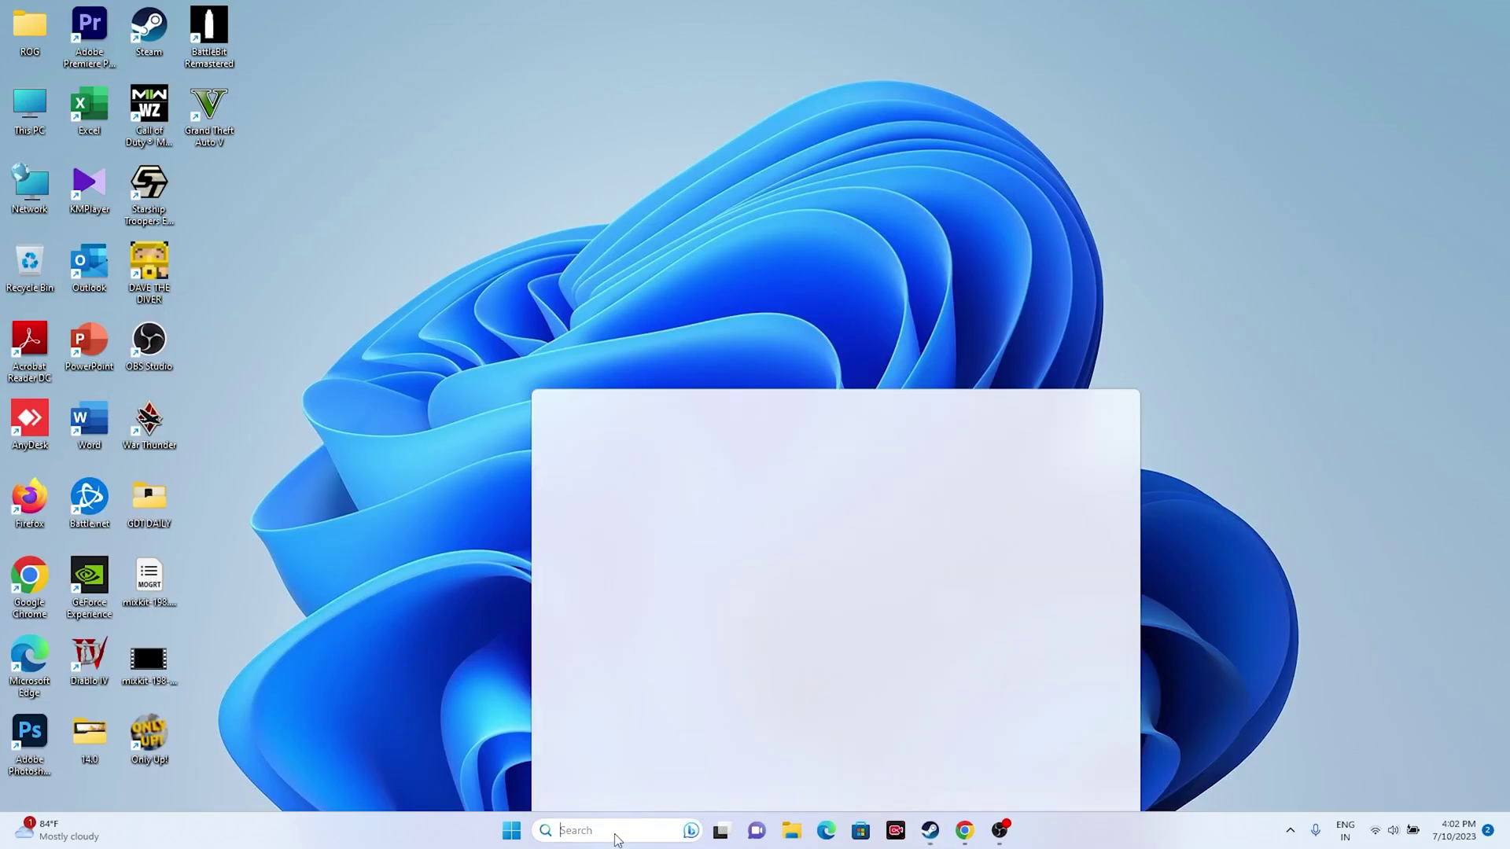
# Open the per-app Graphics settings page in Windows Settings
pyautogui.click(644, 343)
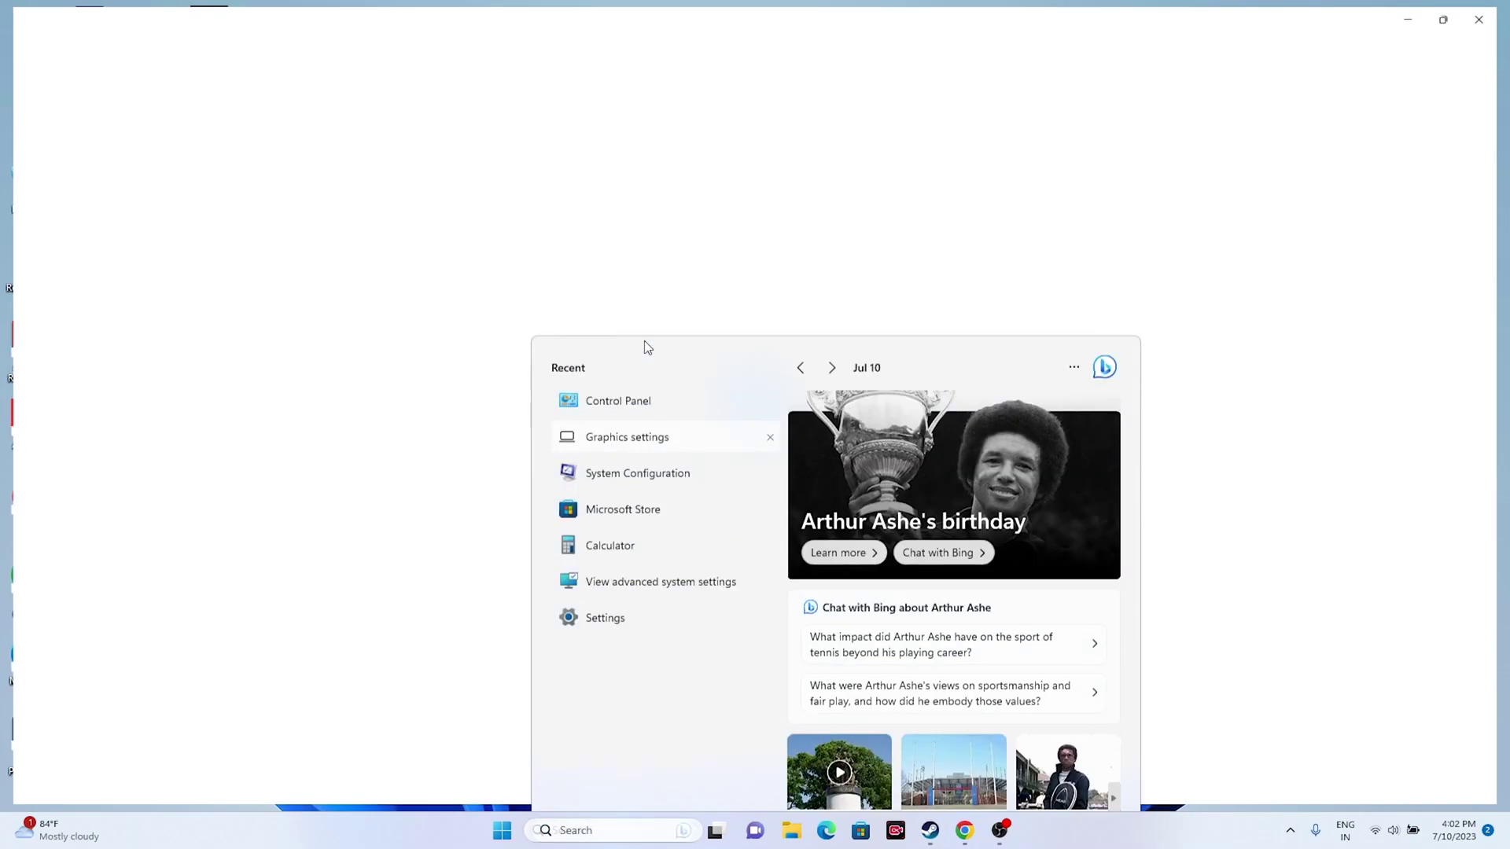
pyautogui.scroll(-3, 865, 324)
pyautogui.scroll(2, 876, 324)
pyautogui.scroll(-4, 867, 354)
pyautogui.scroll(5, 866, 354)
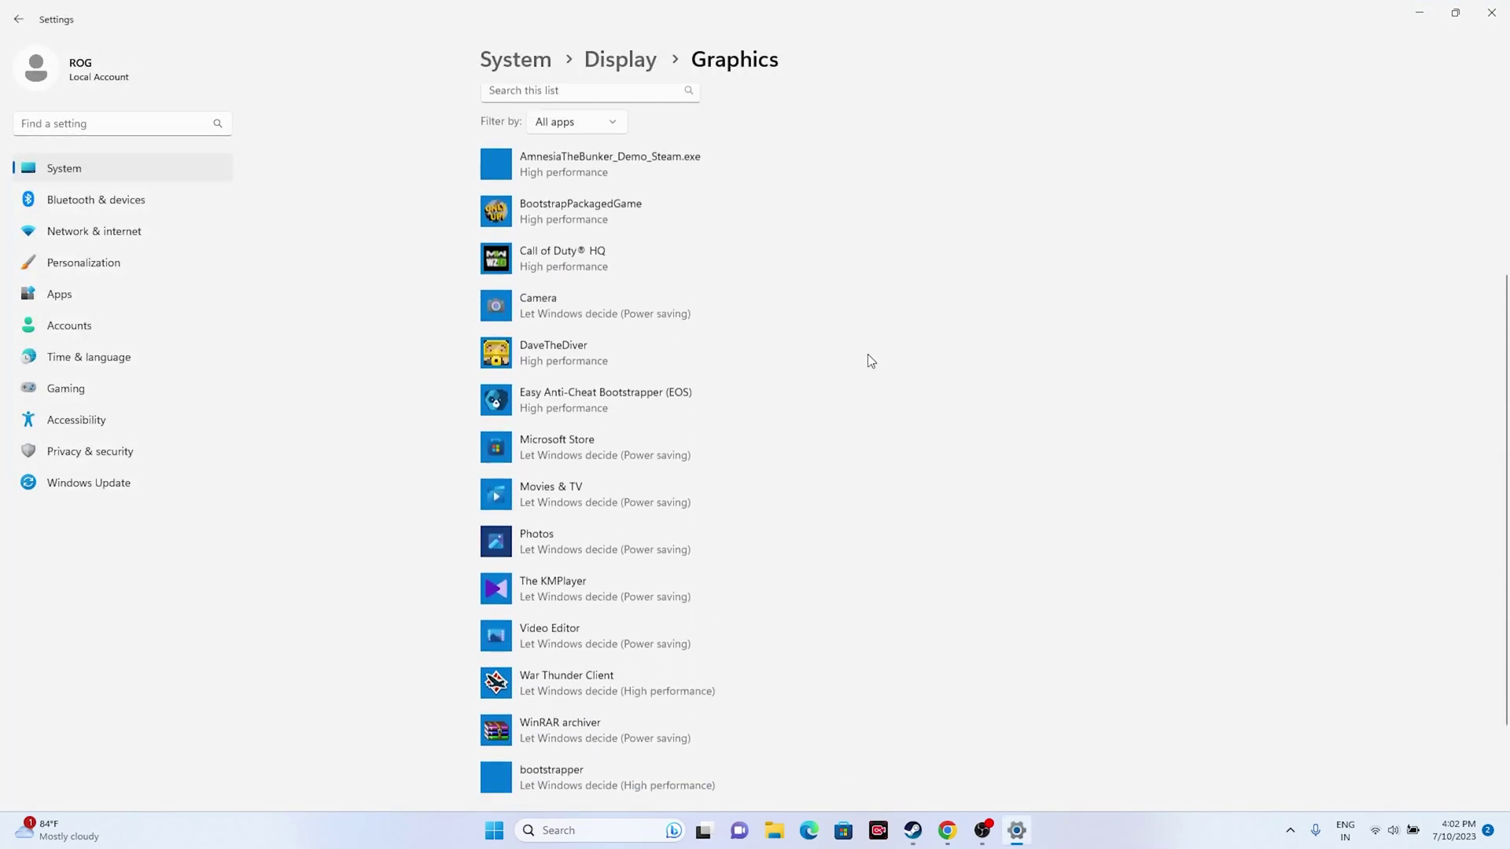
# Add the launcher from Program Files (x86)\Steam\steamapps\common\War Thunder to the graphics app list
pyautogui.click(515, 280)
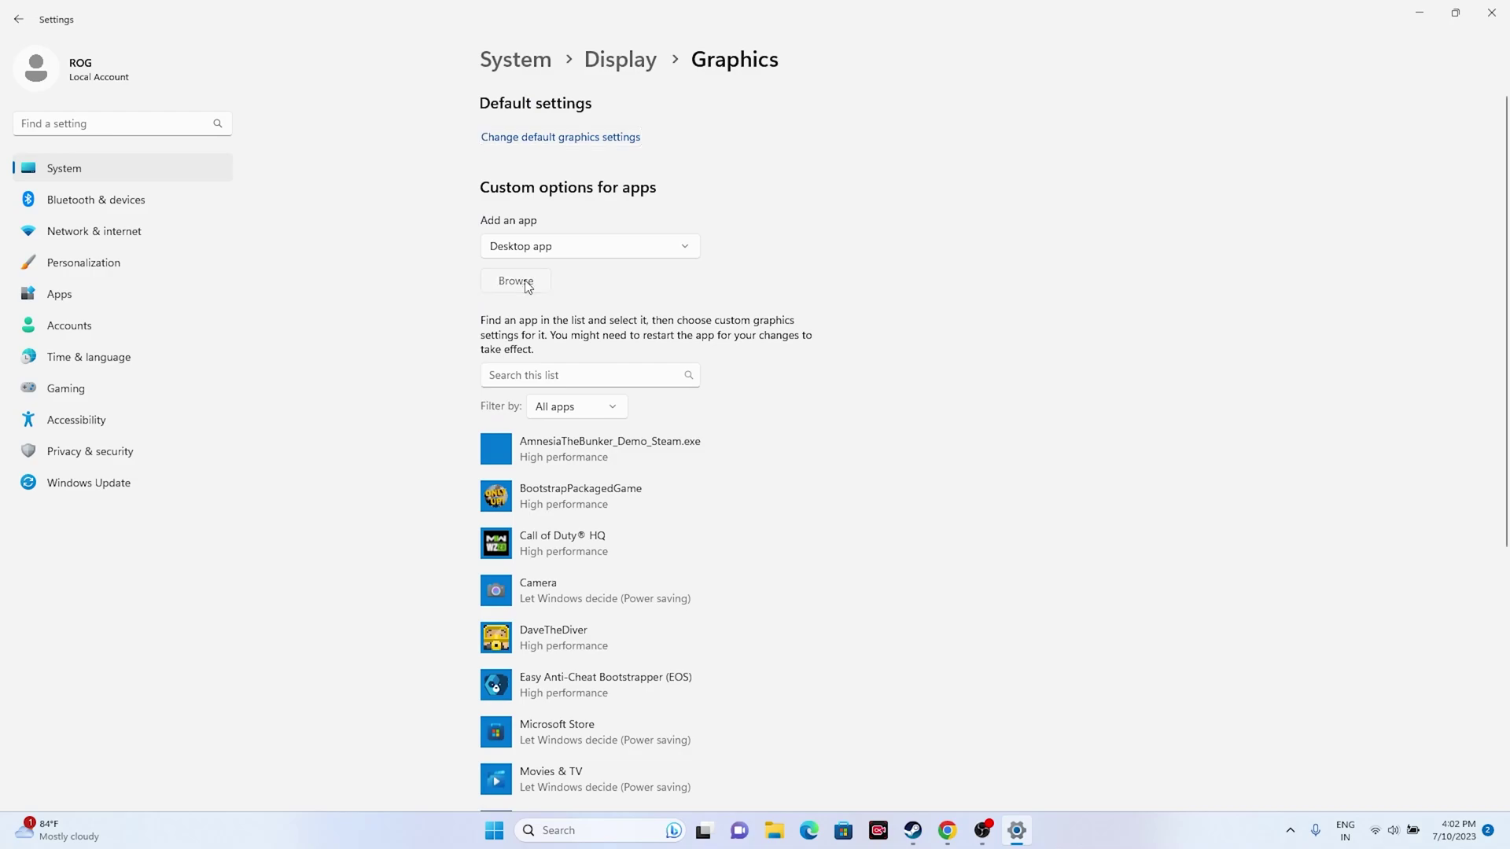
pyautogui.scroll(-1, 118, 301)
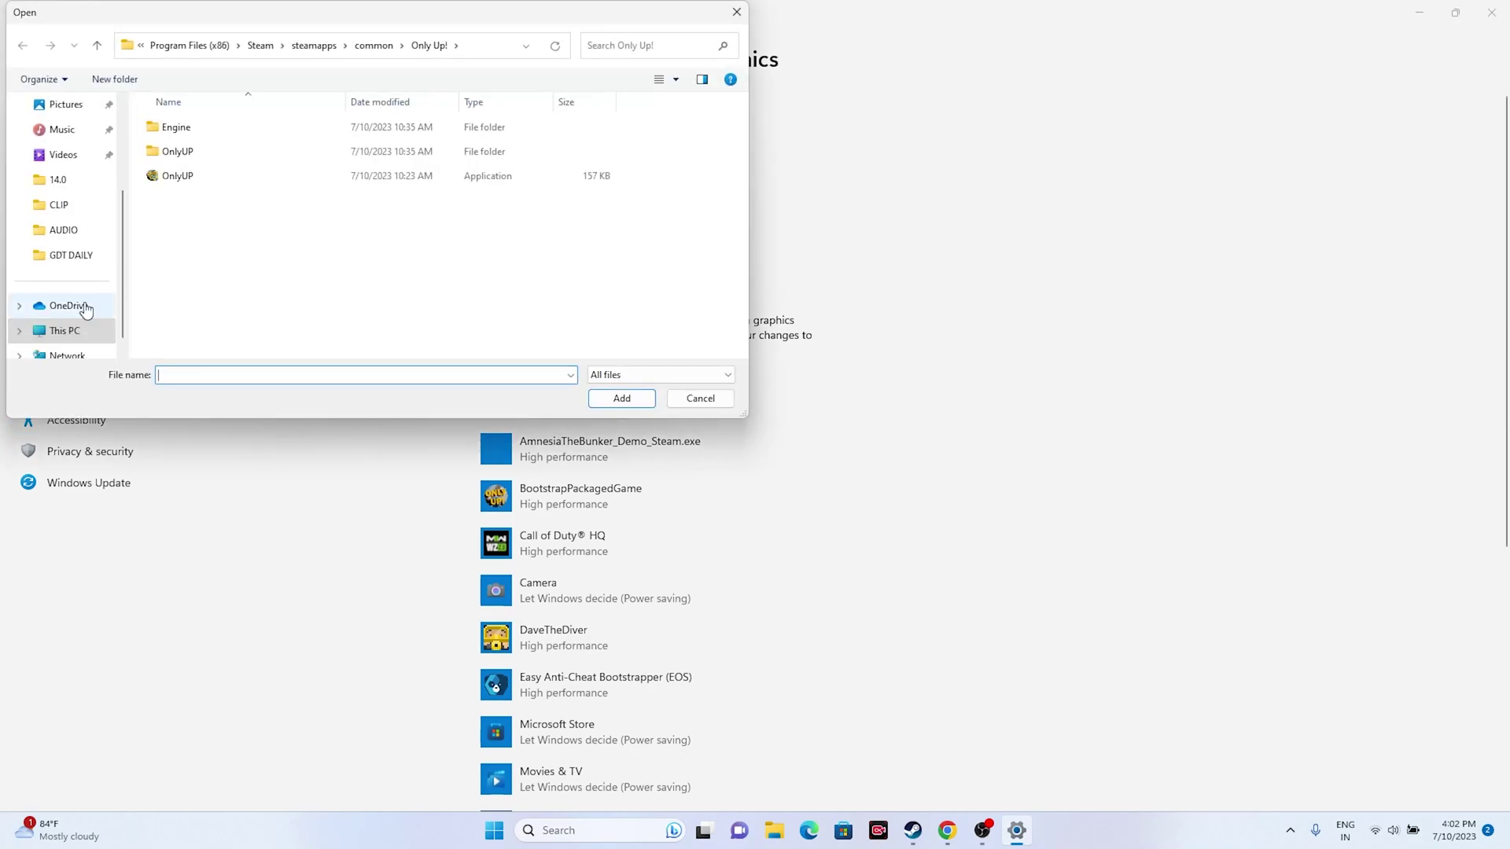
pyautogui.click(71, 328)
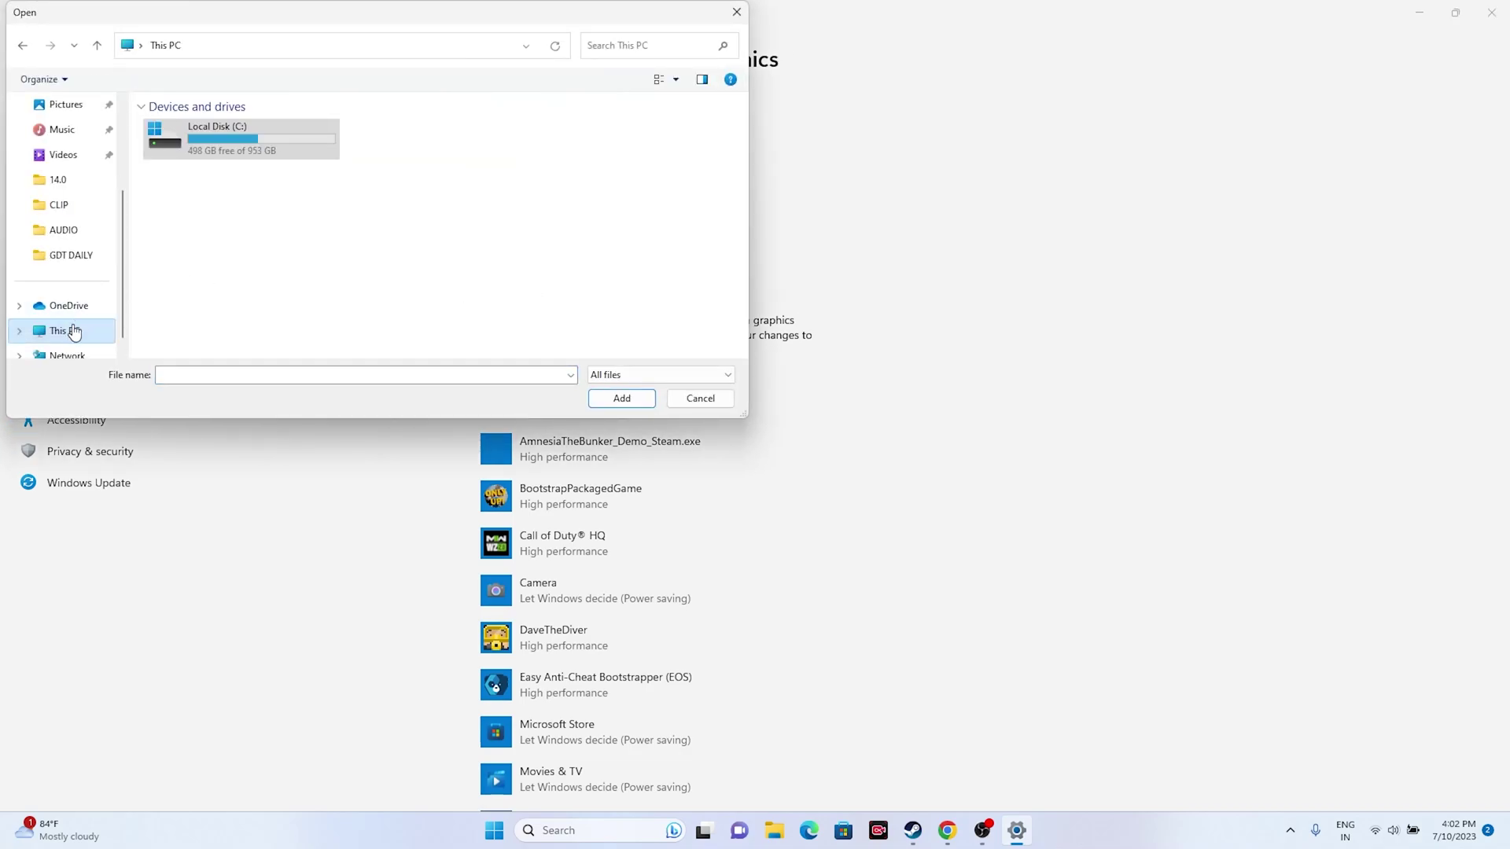
pyautogui.doubleClick(217, 140)
pyautogui.doubleClick(212, 250)
pyautogui.scroll(-2, 208, 267)
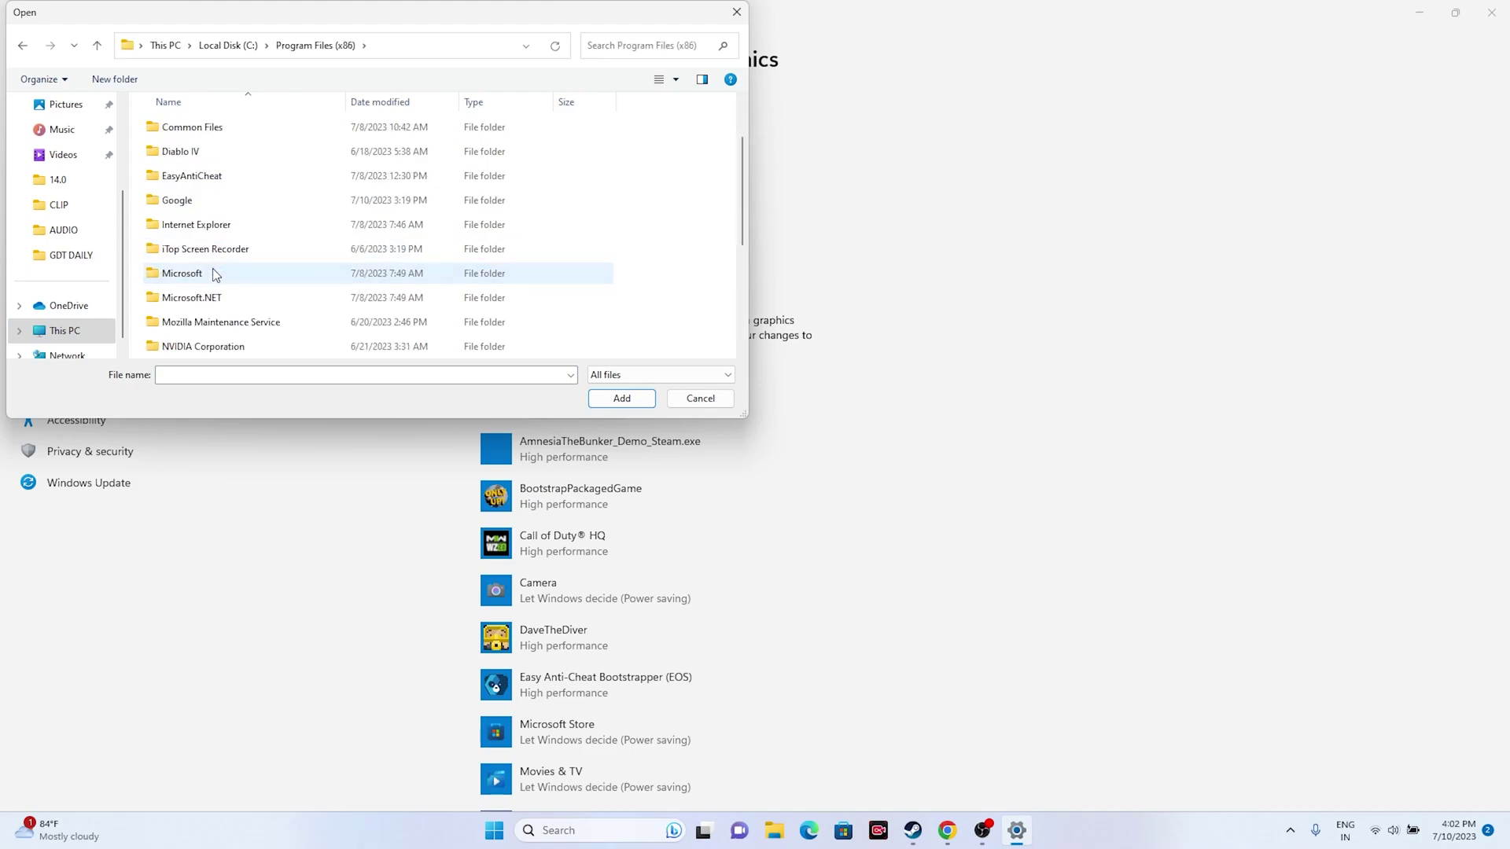
pyautogui.doubleClick(191, 297)
pyautogui.scroll(-3, 216, 201)
pyautogui.doubleClick(214, 297)
pyautogui.doubleClick(202, 130)
pyautogui.doubleClick(206, 299)
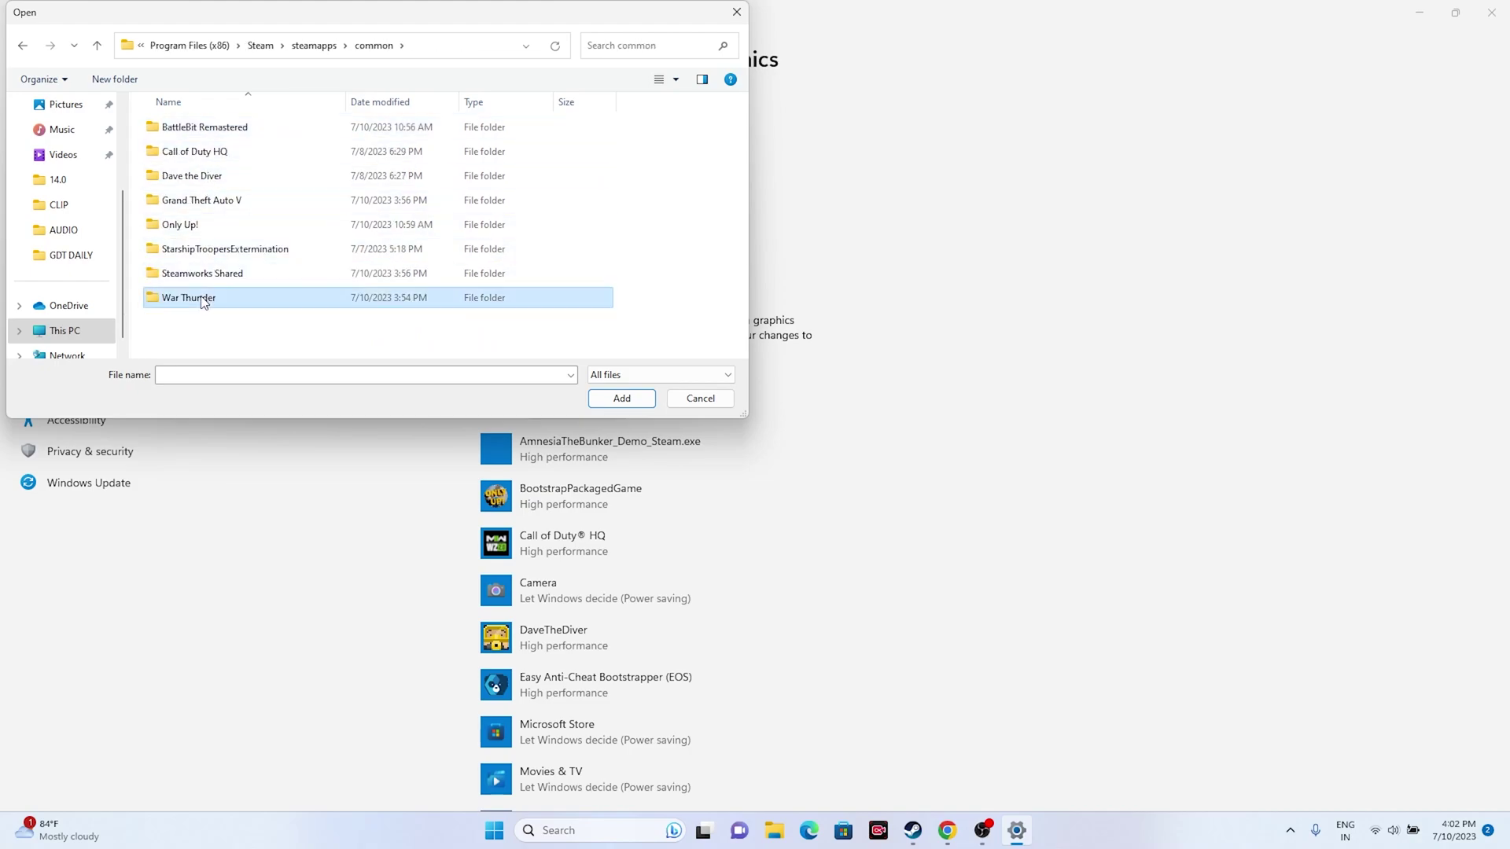
pyautogui.scroll(-5, 208, 315)
pyautogui.click(218, 354)
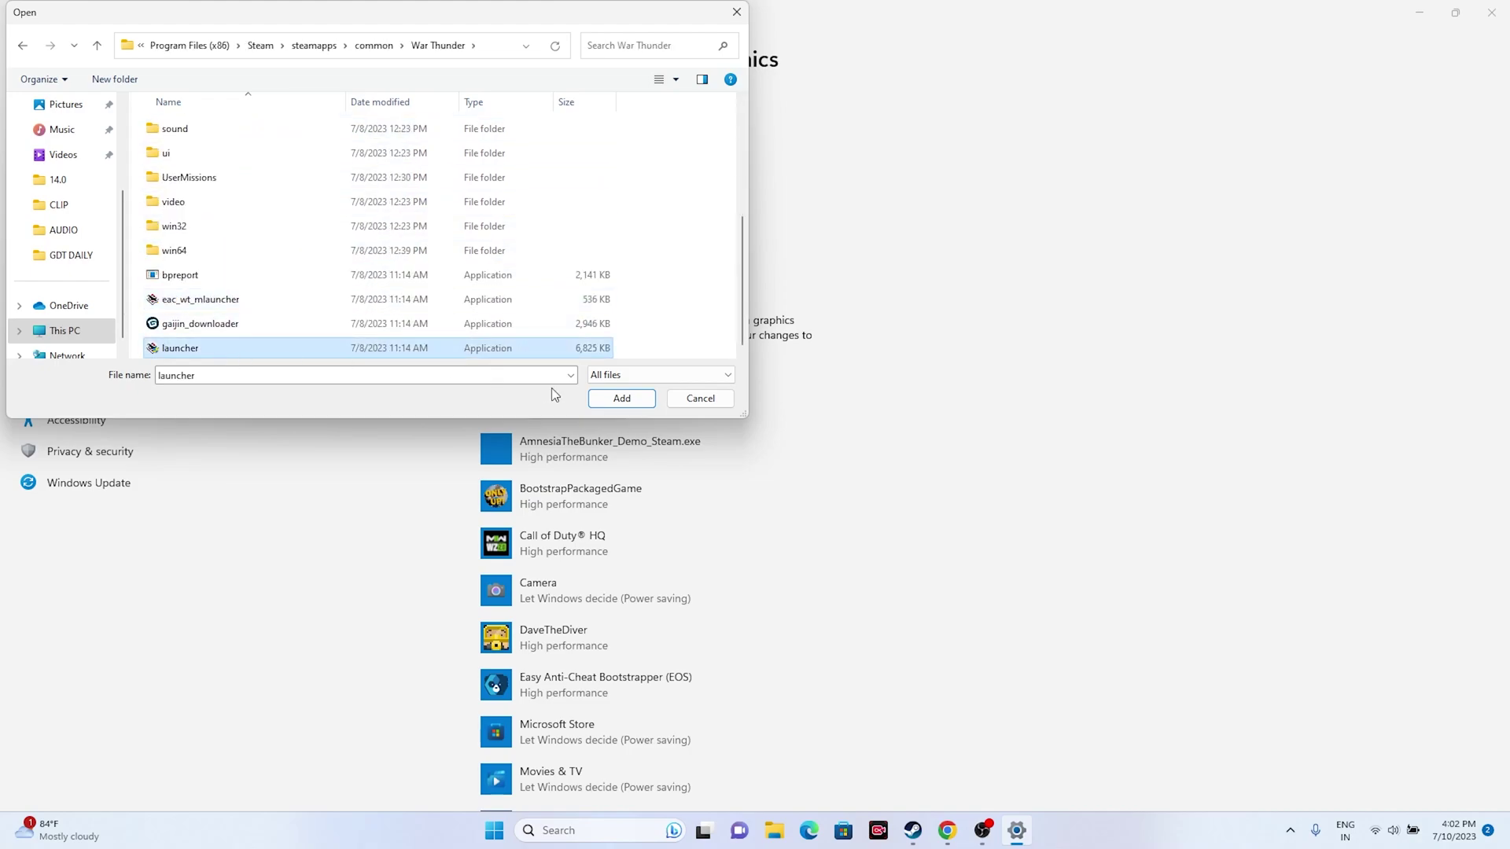
pyautogui.click(592, 395)
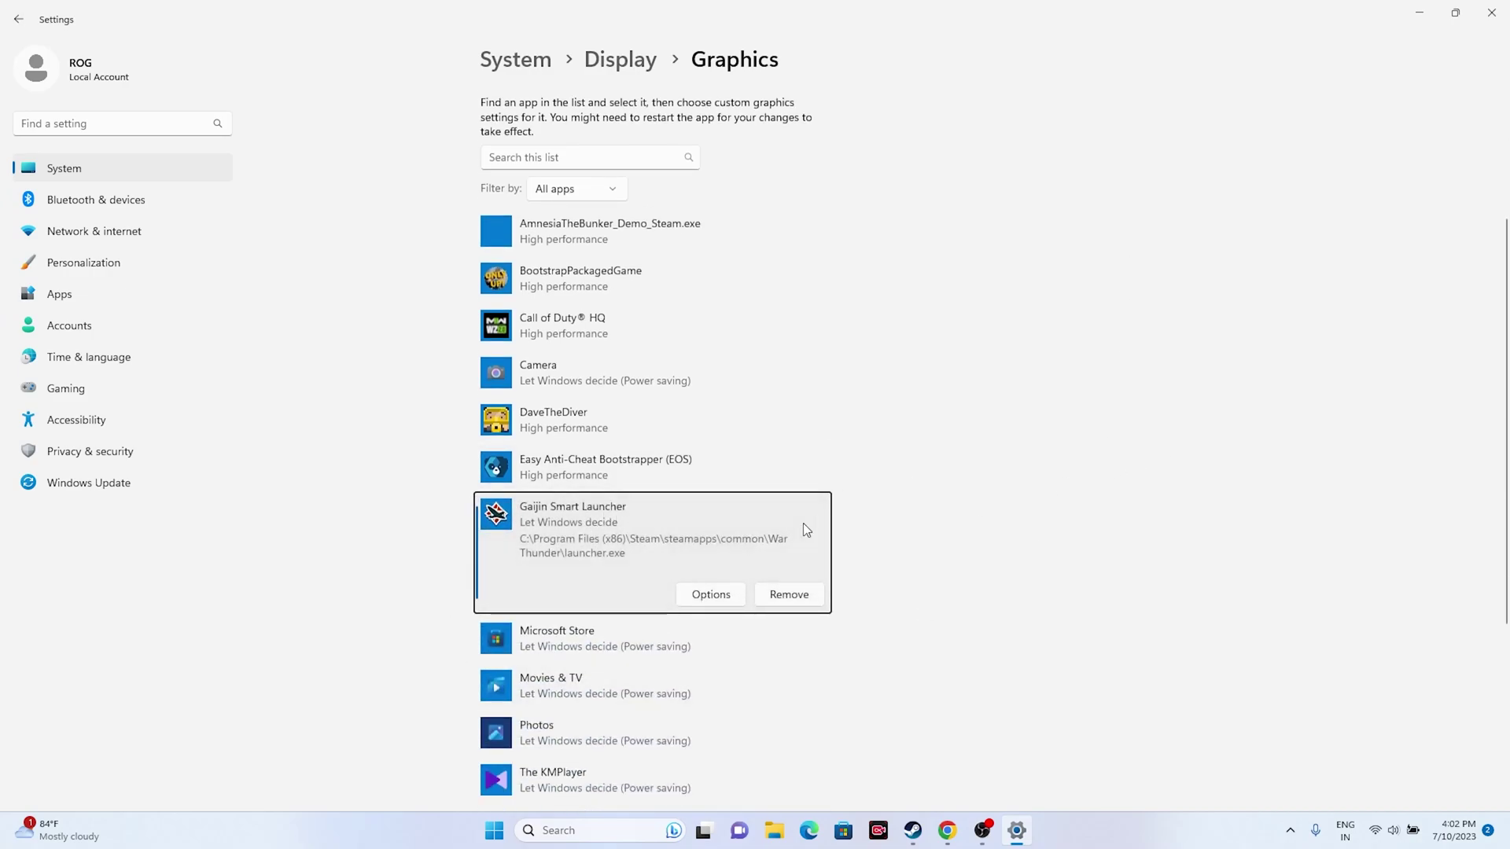
# Set Gaijin Smart Launcher to High performance (NVIDIA GPU), recheck it, and close Settings
pyautogui.click(725, 593)
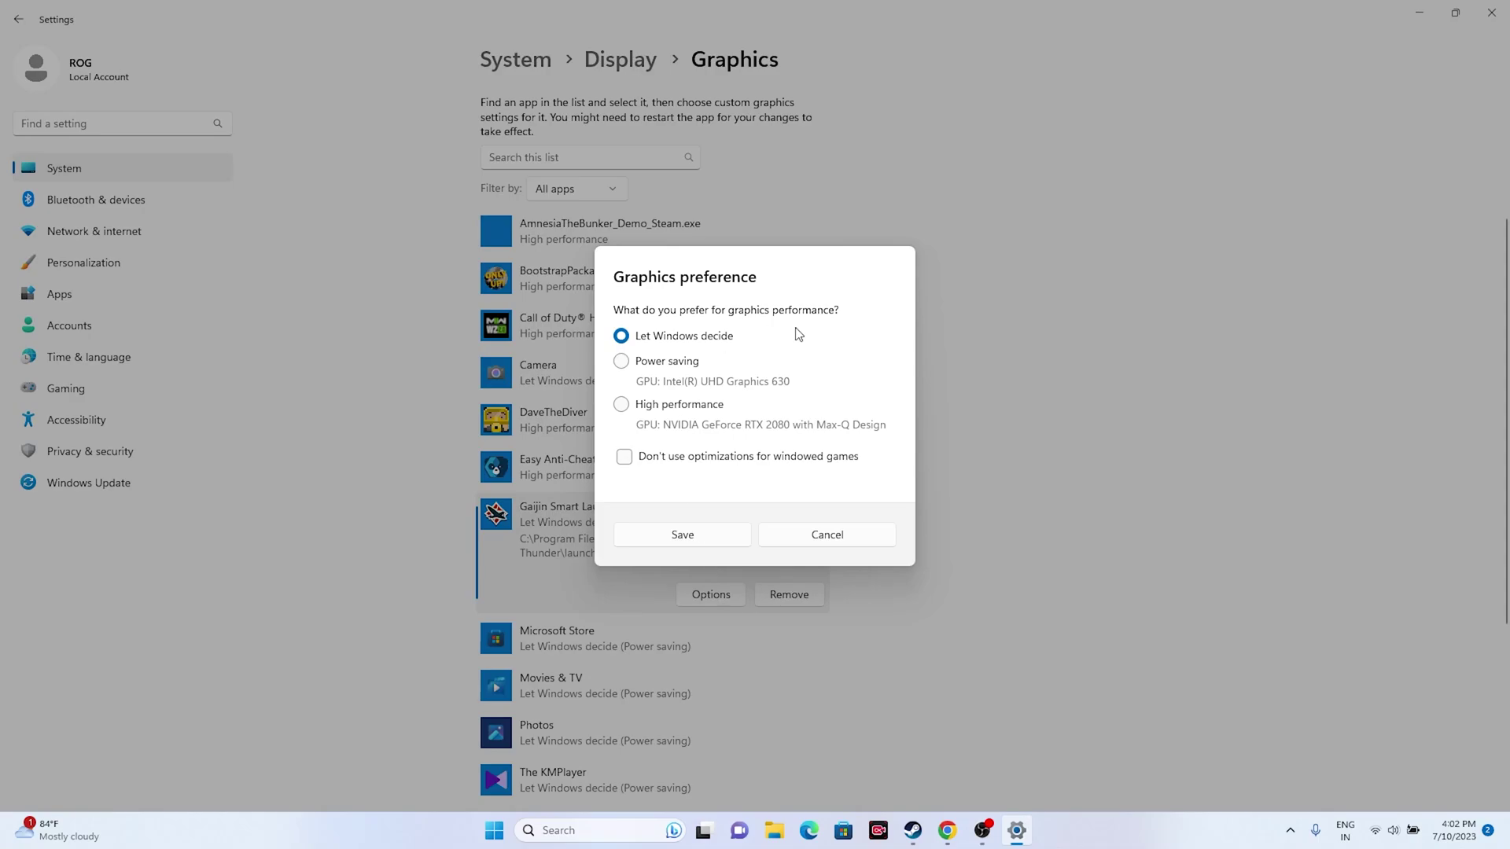
pyautogui.click(623, 406)
pyautogui.click(707, 541)
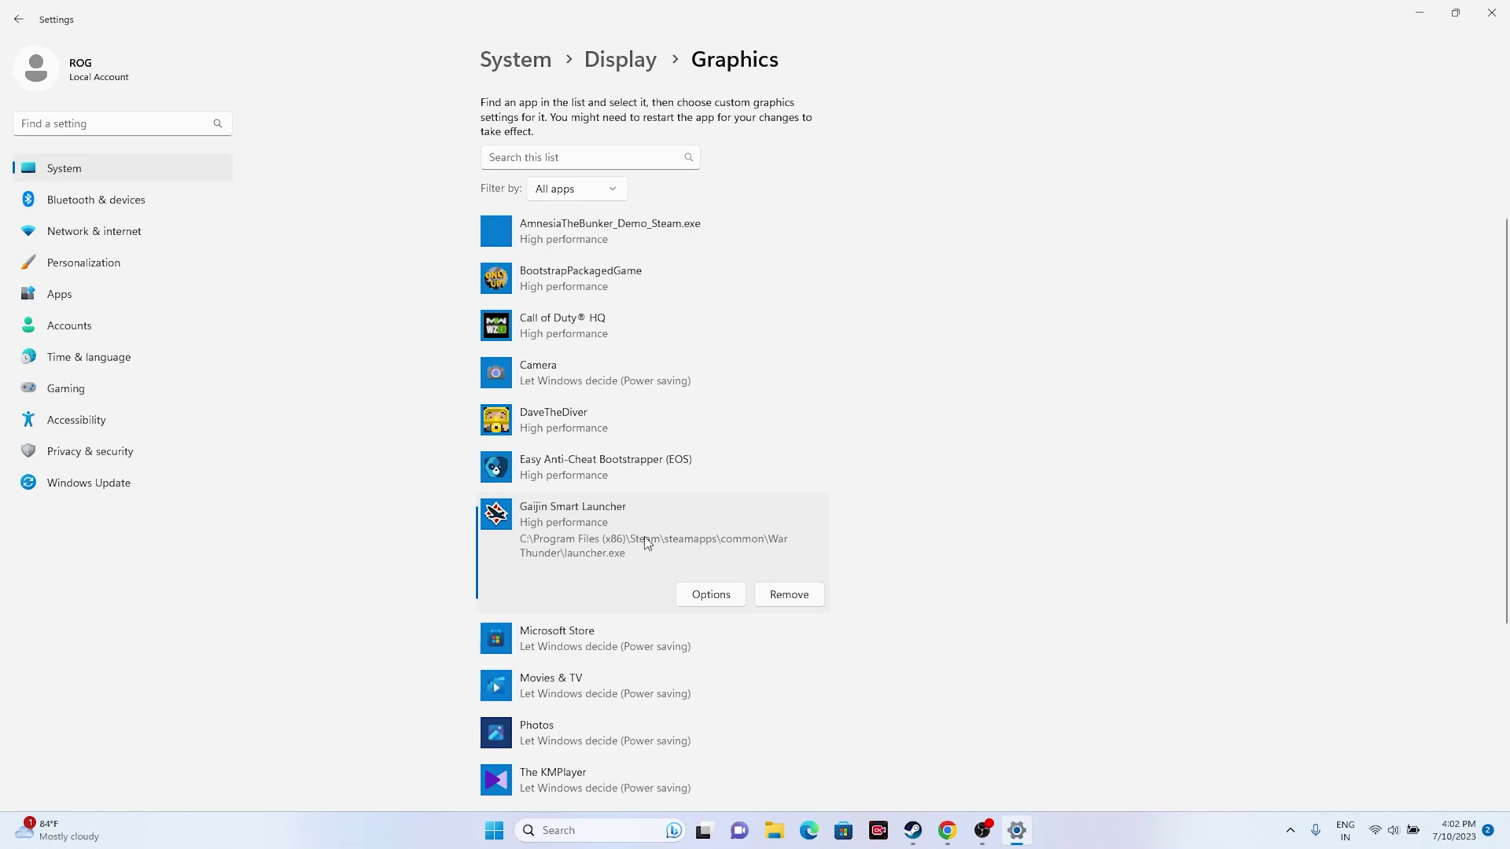
pyautogui.click(722, 595)
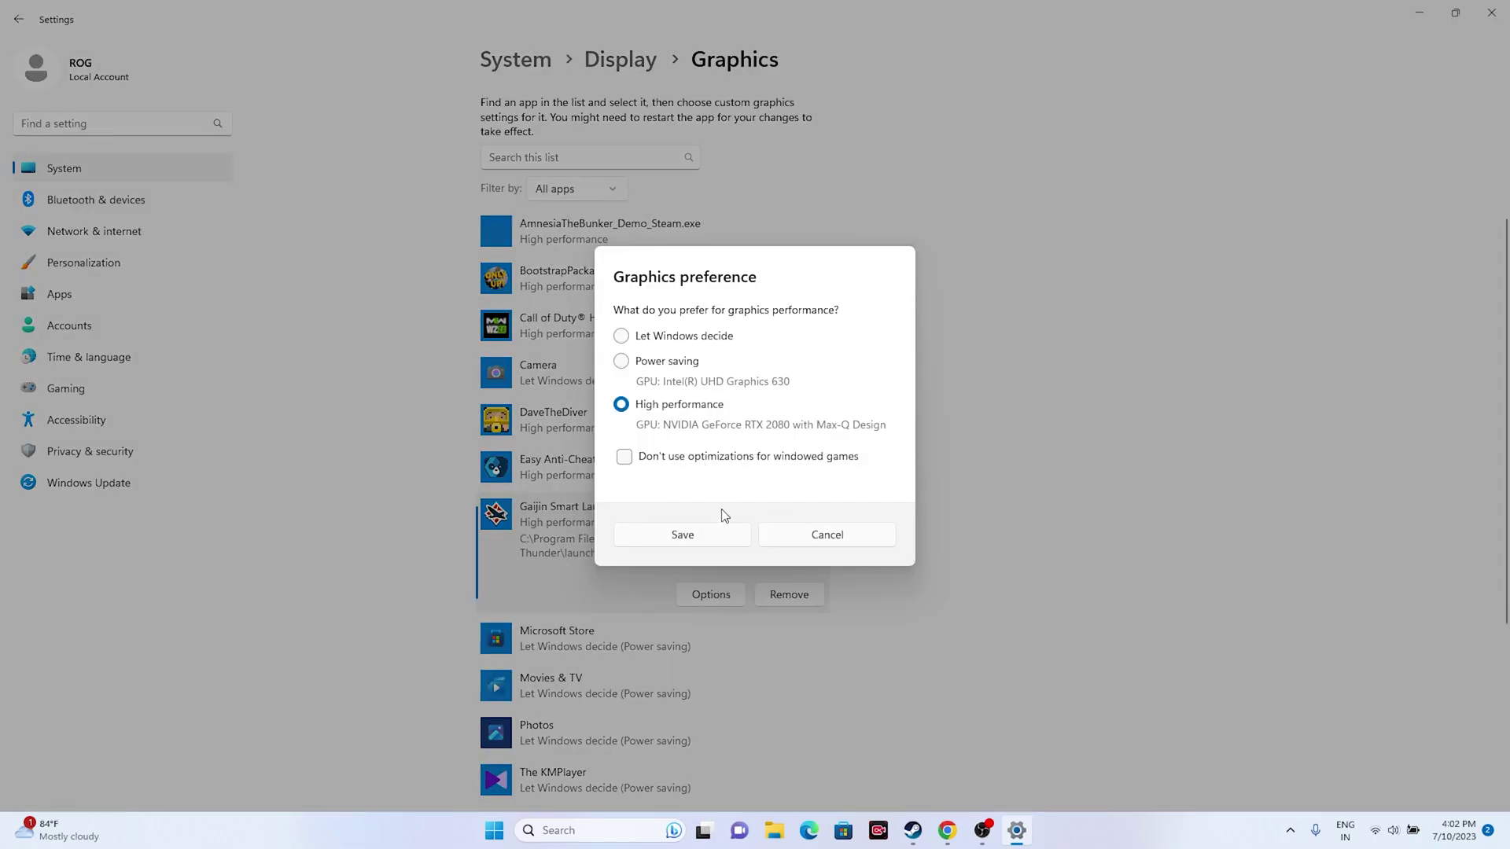
pyautogui.click(827, 535)
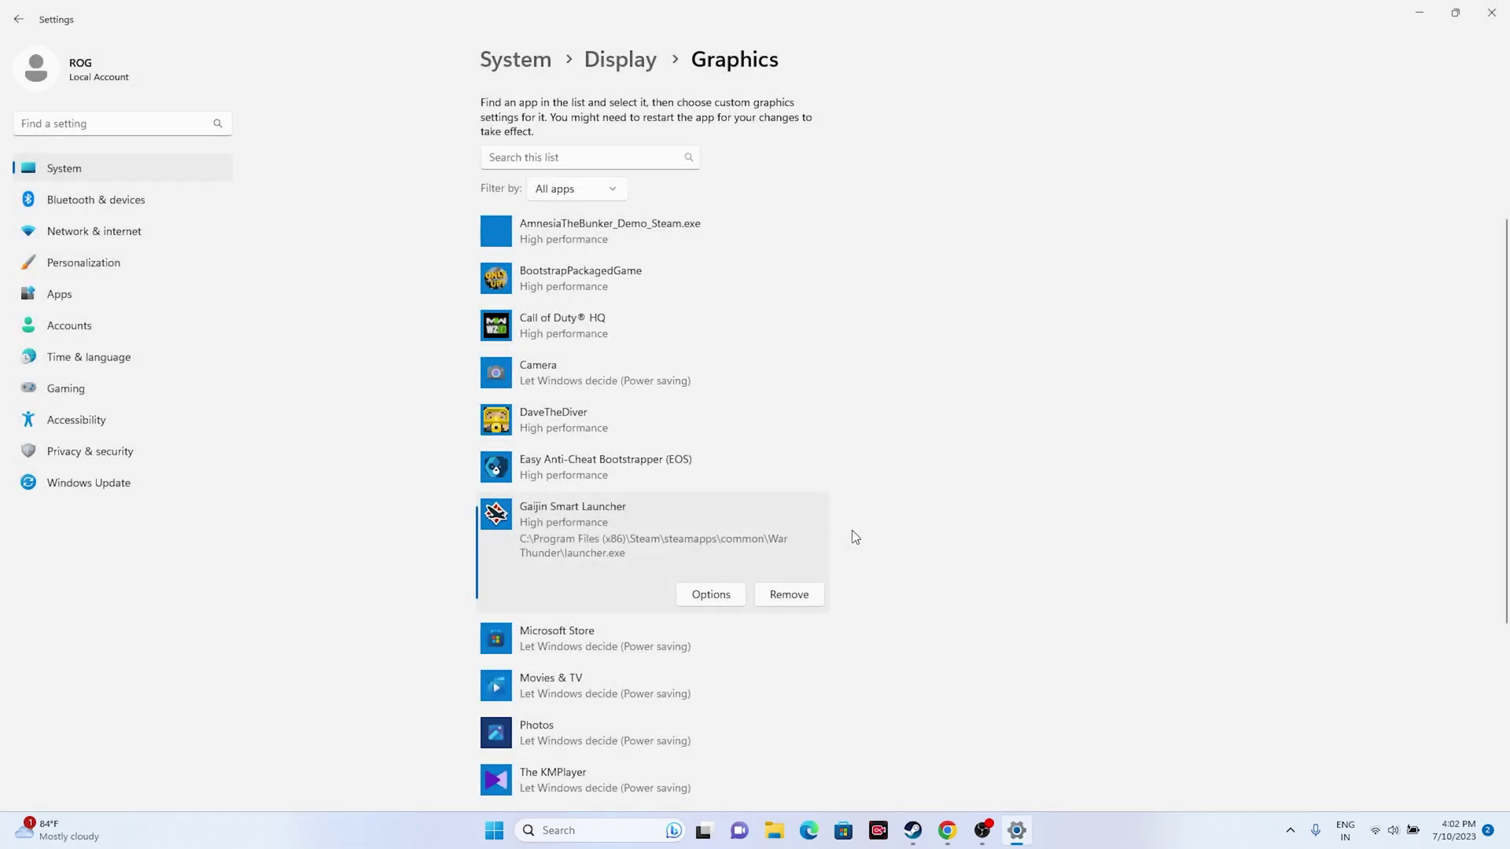
pyautogui.click(1492, 12)
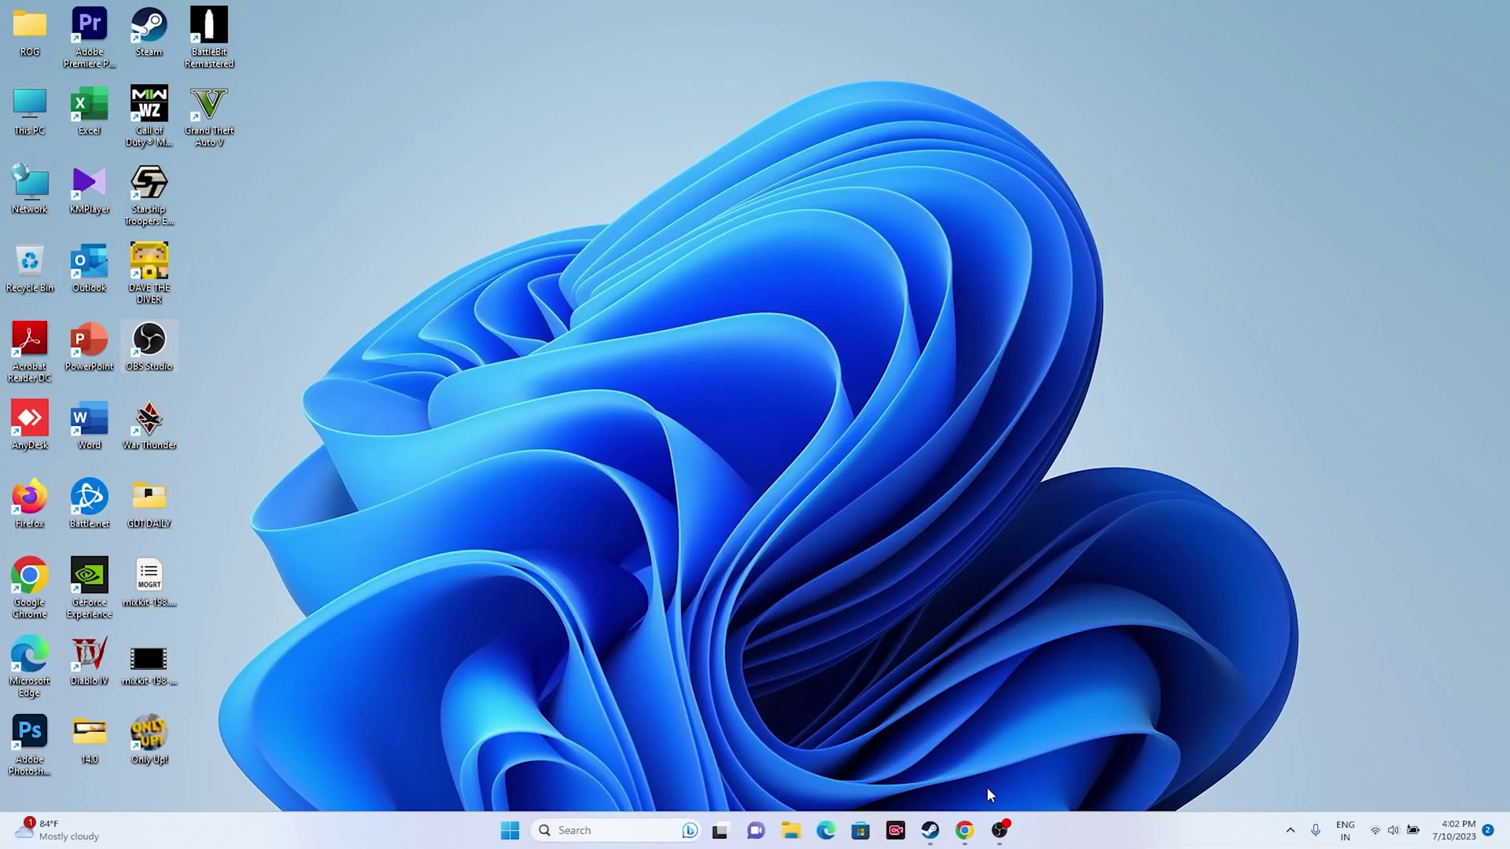
# Minimize Steam and open the advanced system settings from Windows search
pyautogui.click(930, 832)
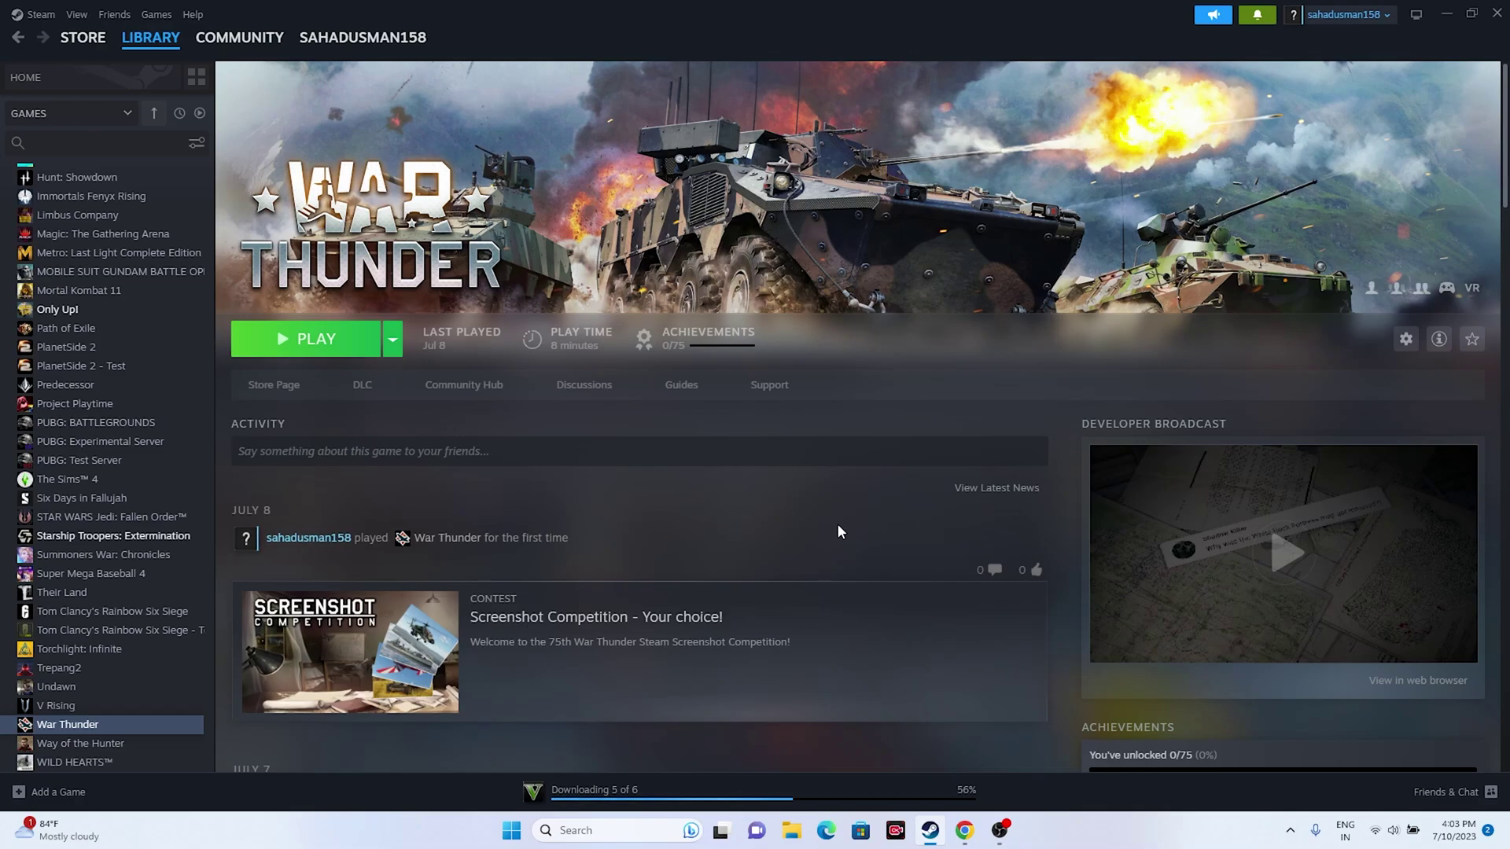
pyautogui.click(1445, 13)
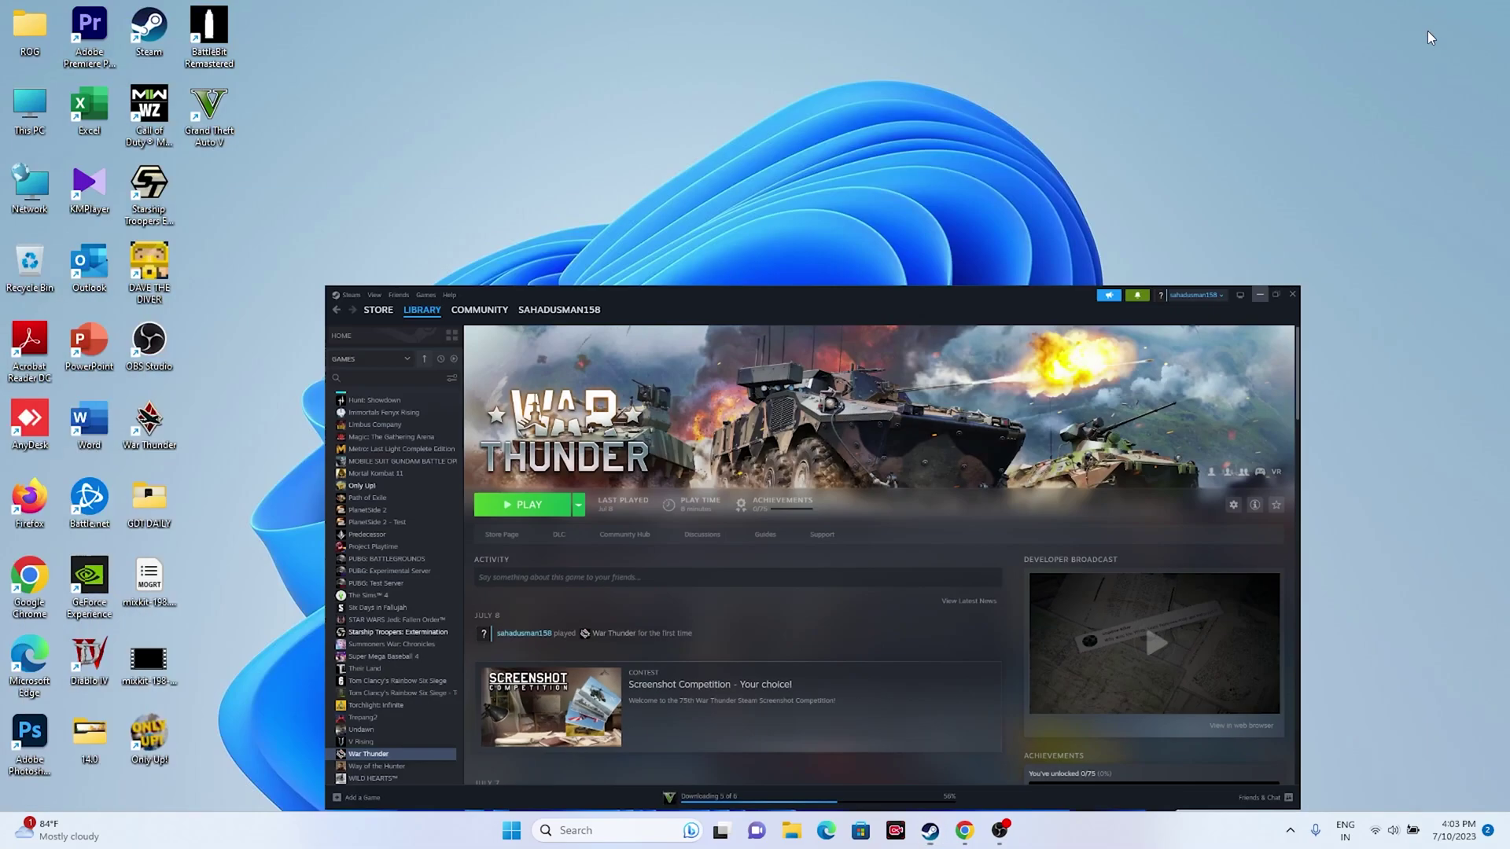
pyautogui.click(599, 832)
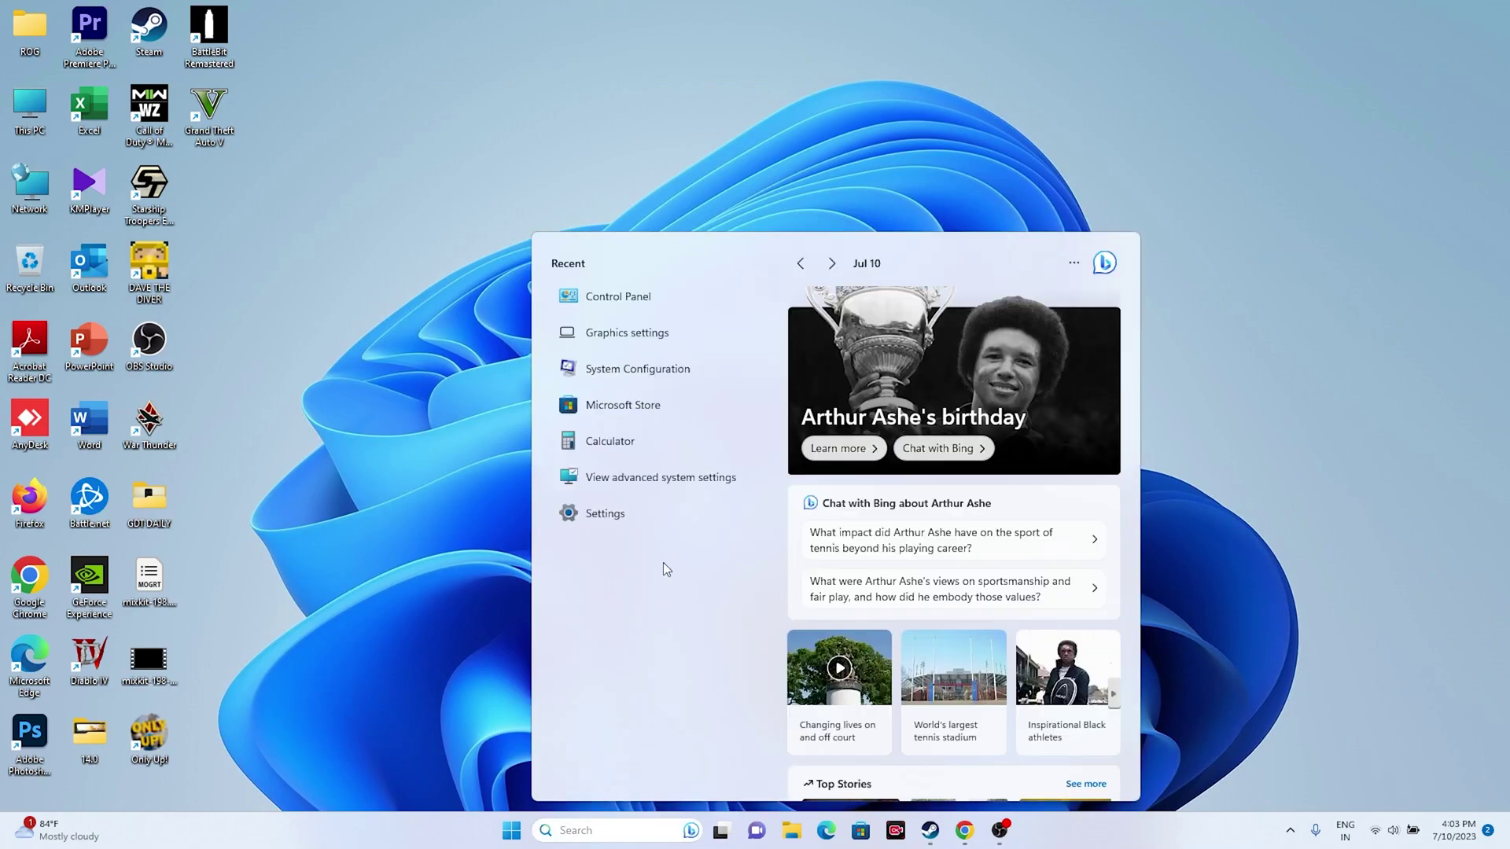
pyautogui.click(659, 483)
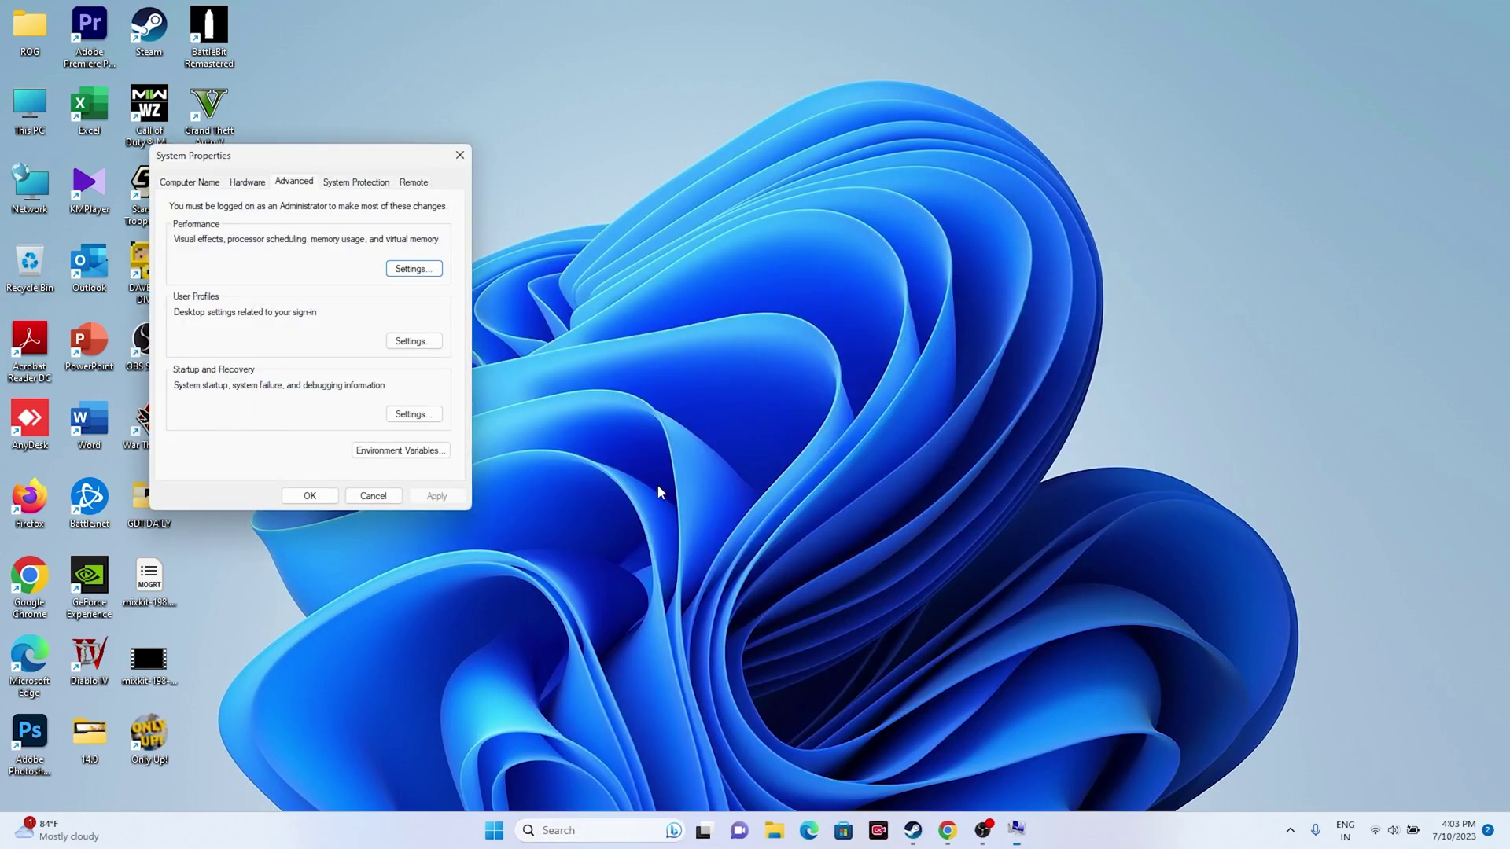
# In Performance Options' virtual memory settings, switch the C: paging file to Custom size
pyautogui.click(413, 269)
pyautogui.click(267, 244)
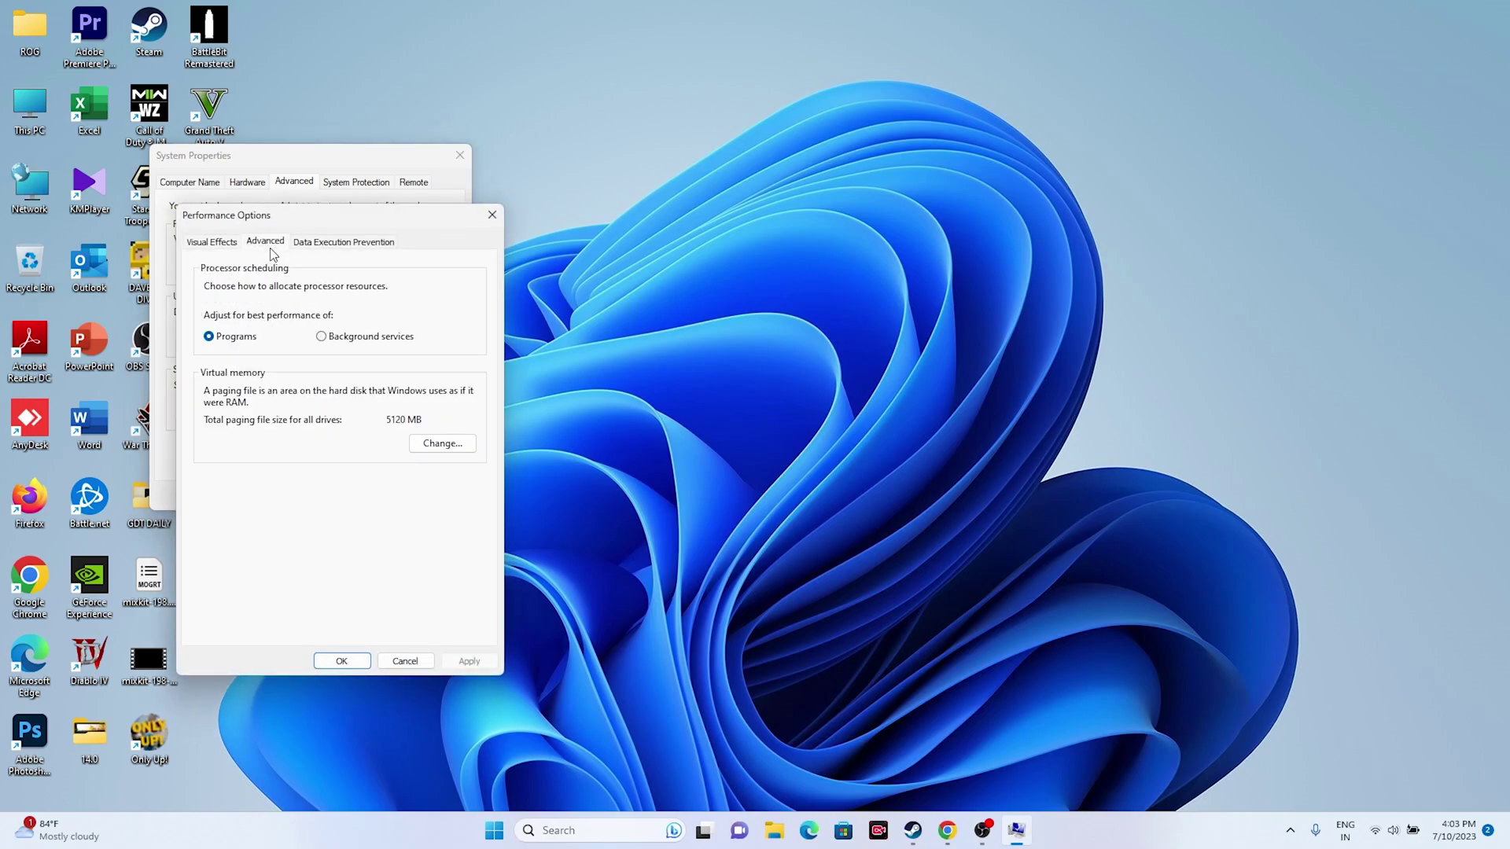
pyautogui.click(441, 443)
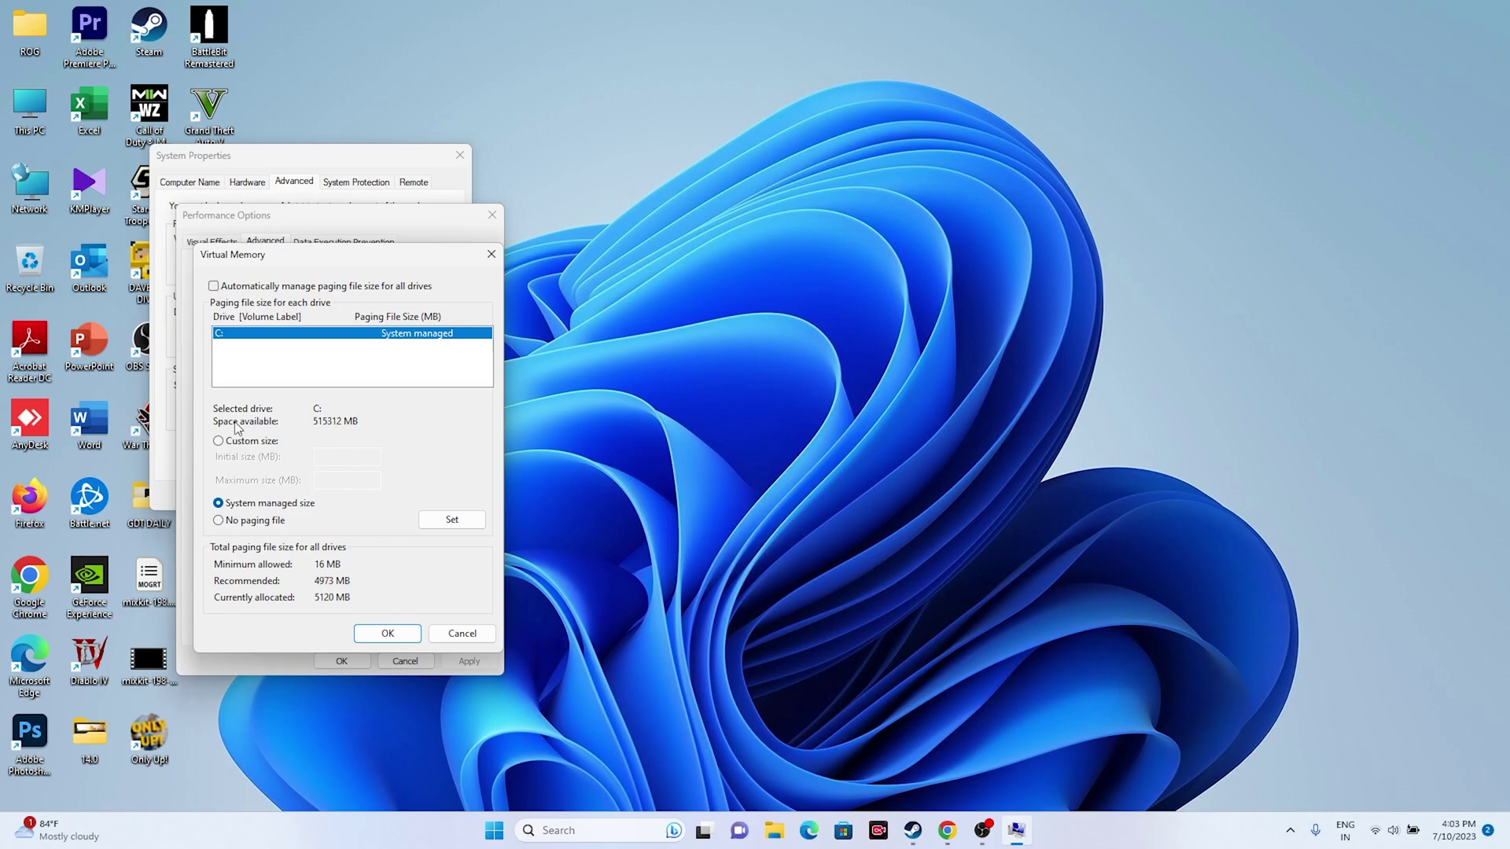
pyautogui.click(218, 441)
pyautogui.click(321, 453)
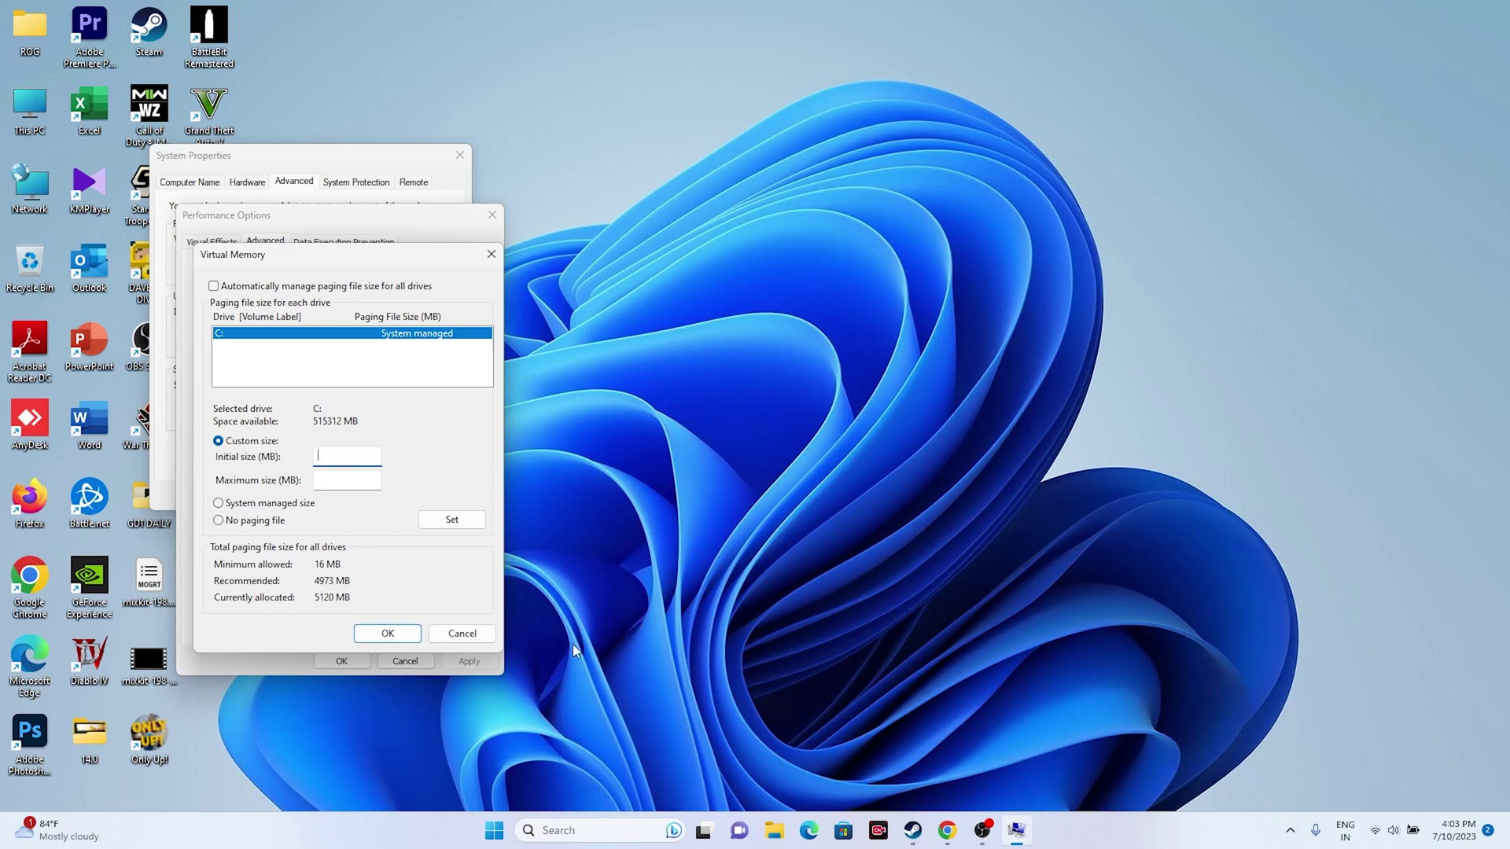
pyautogui.click(582, 830)
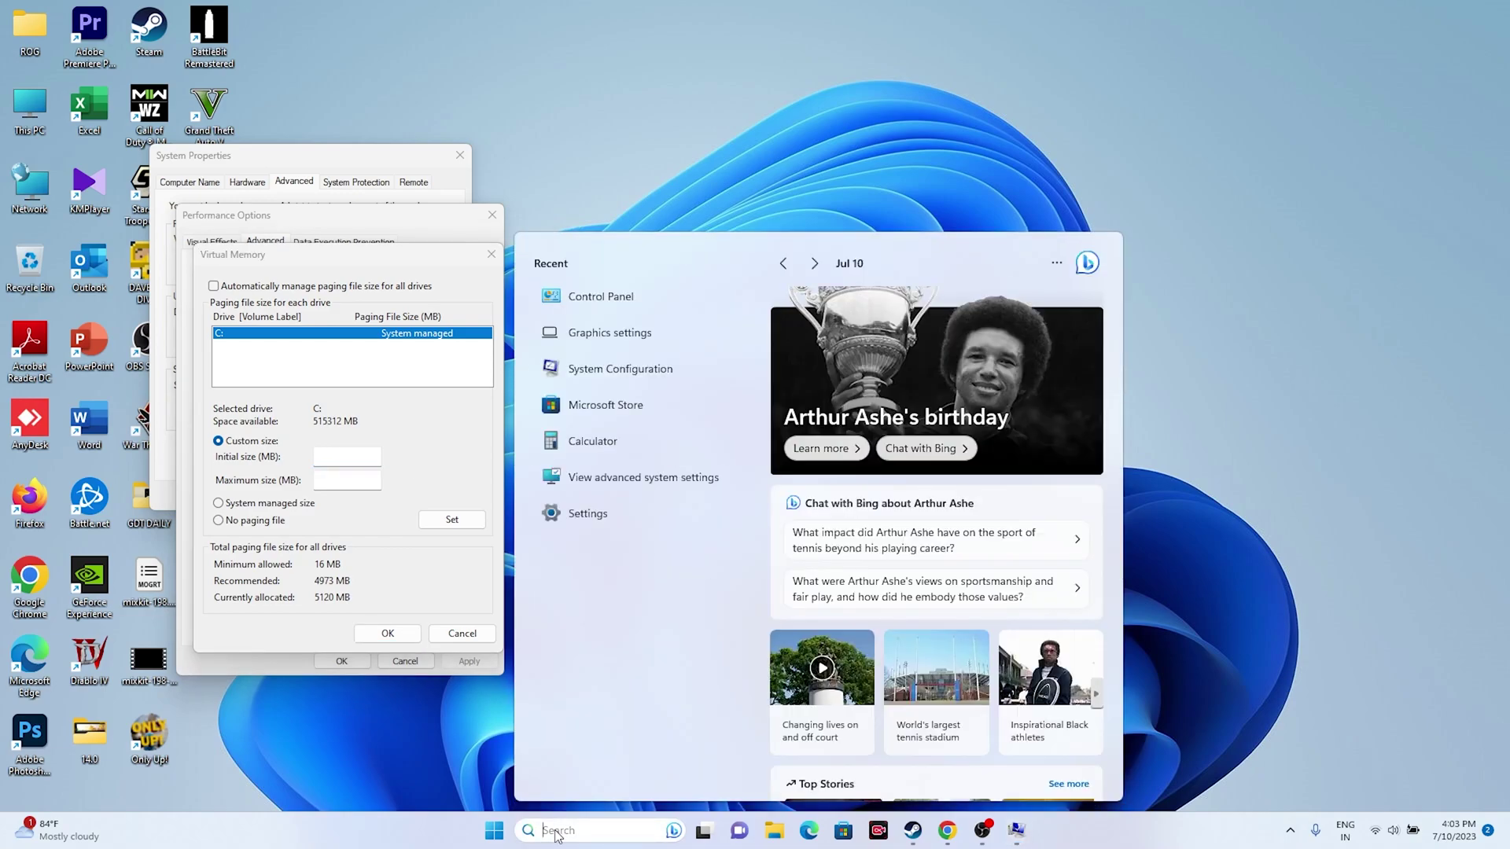
# Launch Calculator and compute 32 × 1024 × 1.5 = 49,152
pyautogui.click(641, 441)
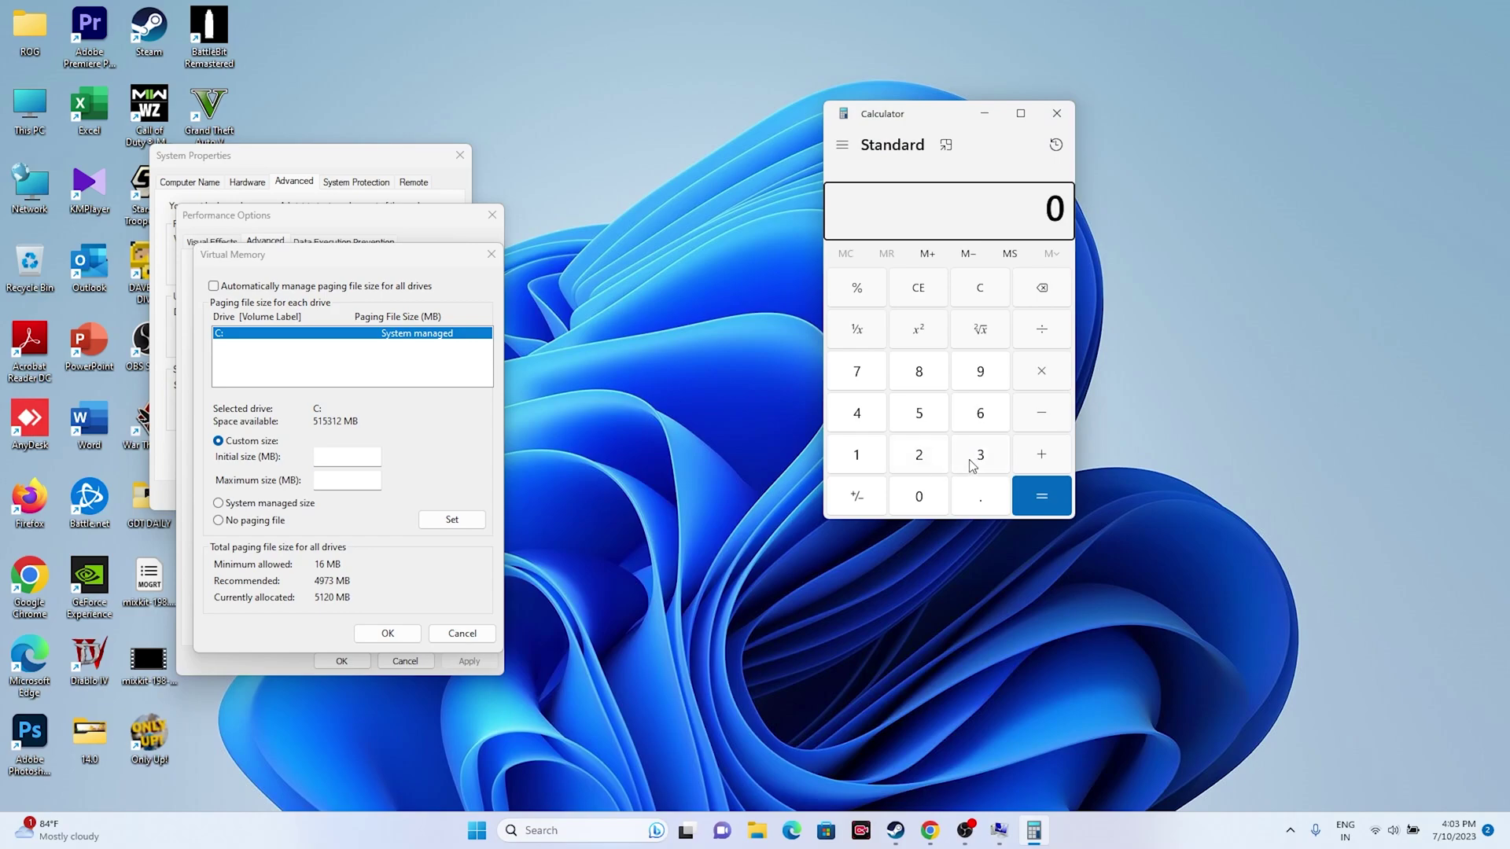
pyautogui.click(981, 460)
pyautogui.click(928, 460)
pyautogui.click(1042, 371)
pyautogui.click(865, 463)
pyautogui.click(912, 492)
pyautogui.click(911, 458)
pyautogui.click(874, 426)
pyautogui.click(1039, 495)
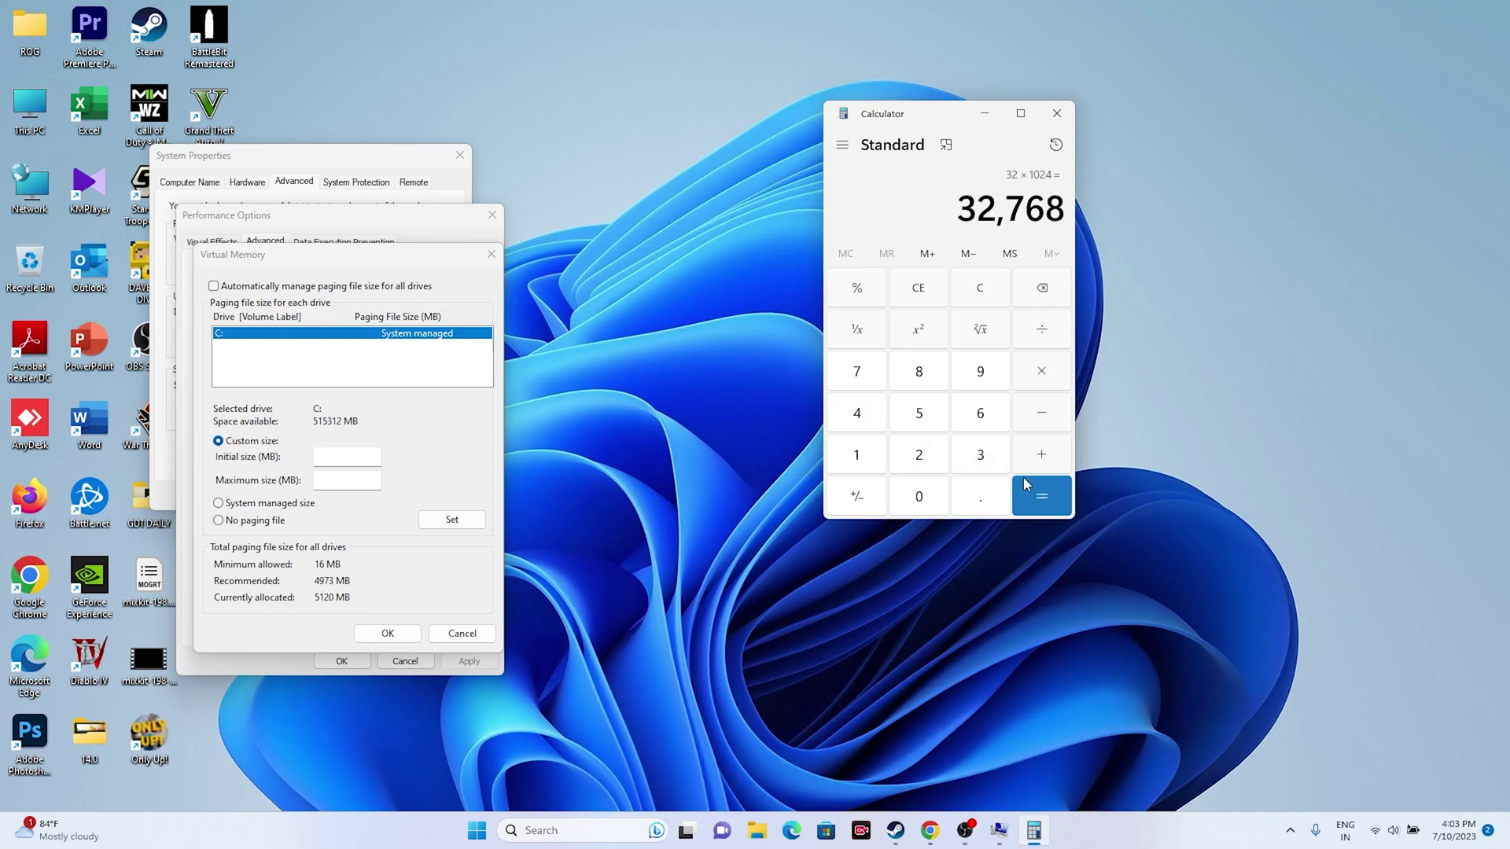
pyautogui.click(1047, 376)
pyautogui.click(869, 457)
pyautogui.click(981, 496)
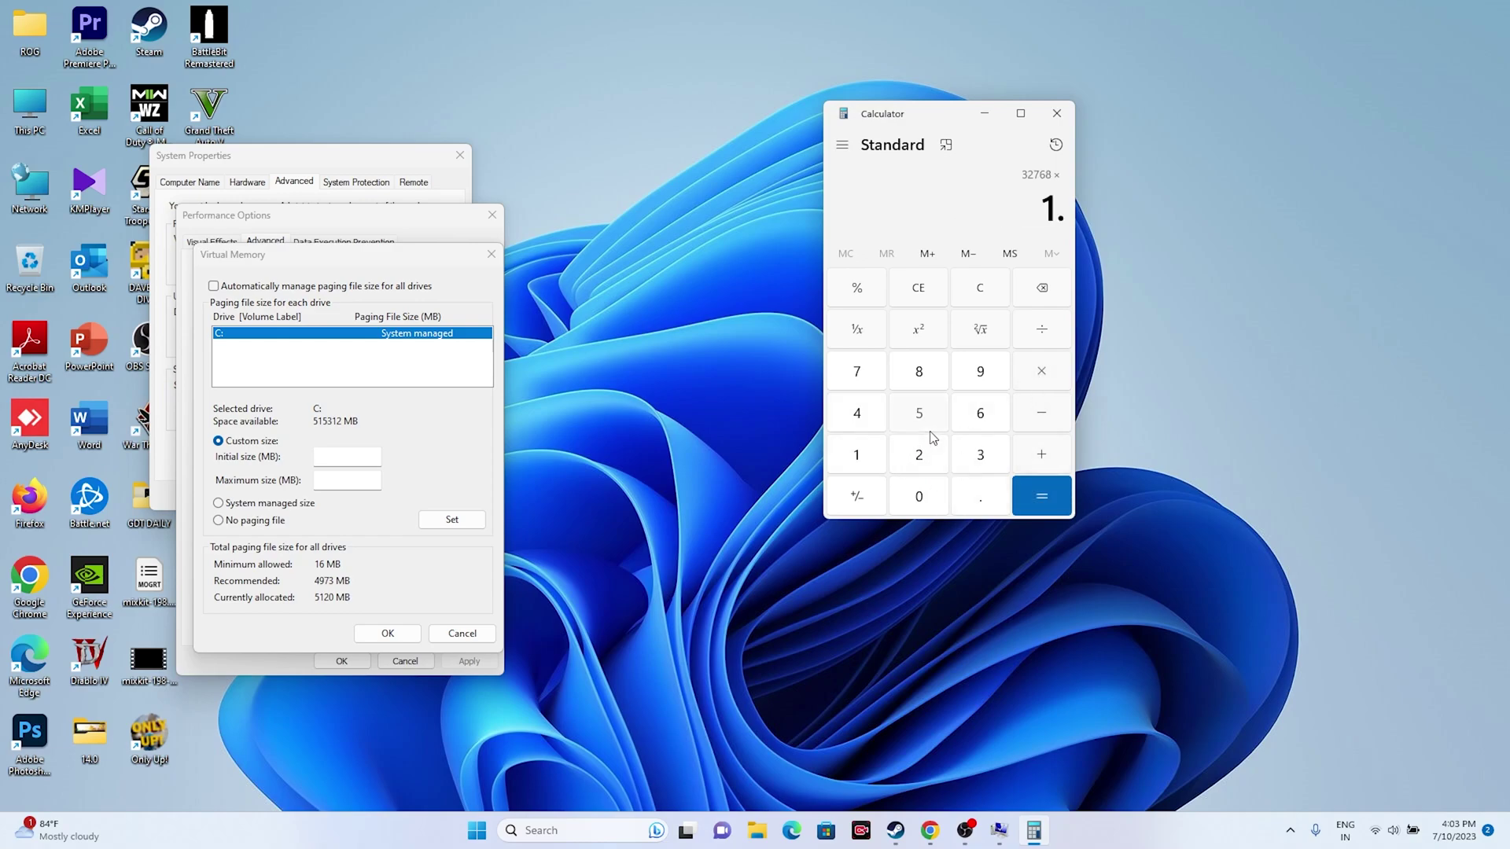
pyautogui.click(934, 427)
pyautogui.click(1045, 509)
# Copy 49,152 into the Initial size field
pyautogui.rightClick(973, 208)
pyautogui.click(1054, 230)
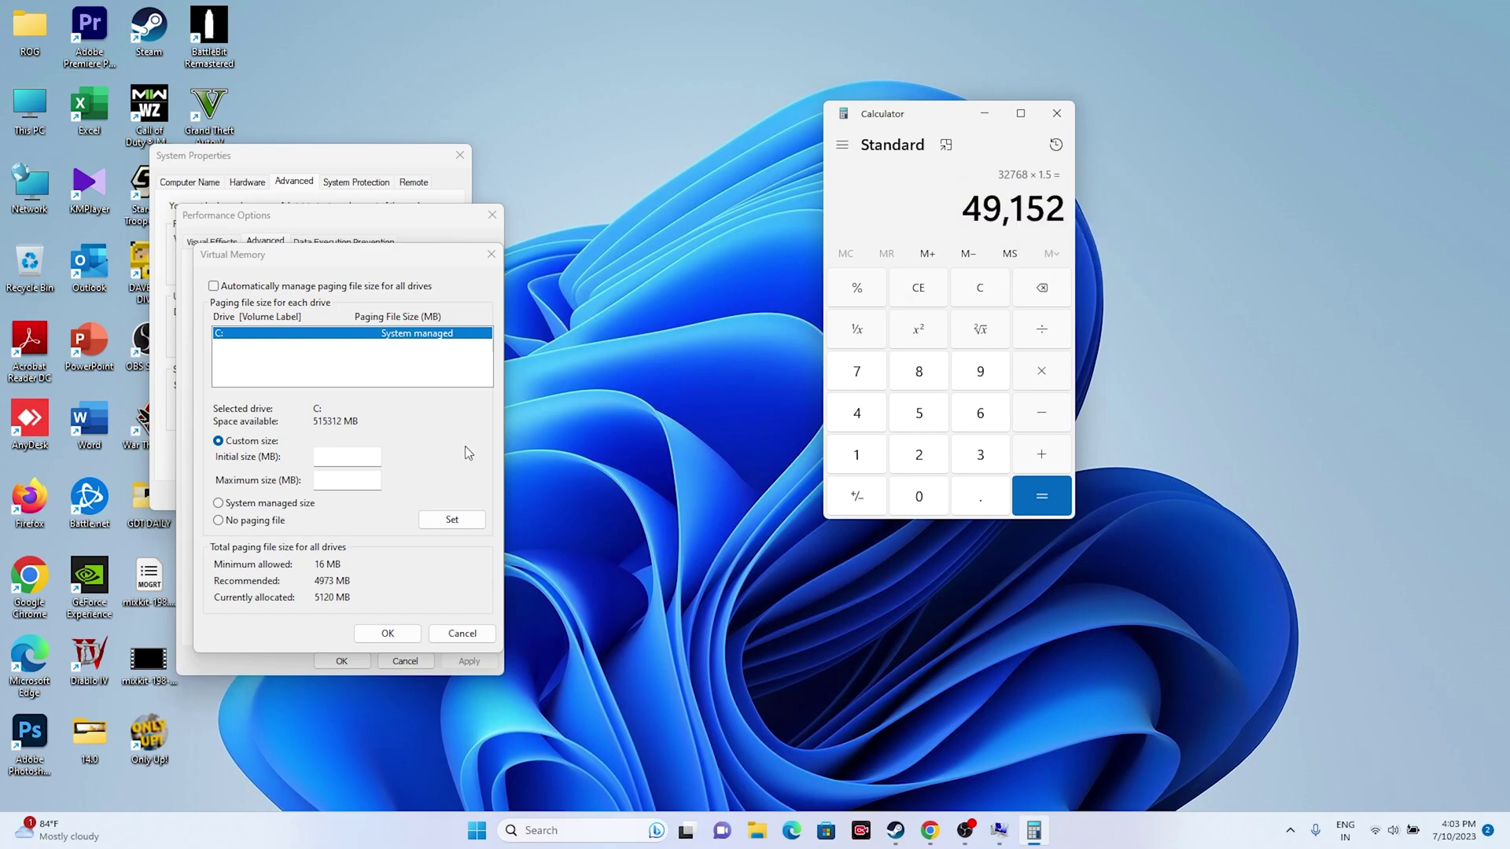
pyautogui.rightClick(338, 455)
pyautogui.click(354, 516)
pyautogui.press('Tab')
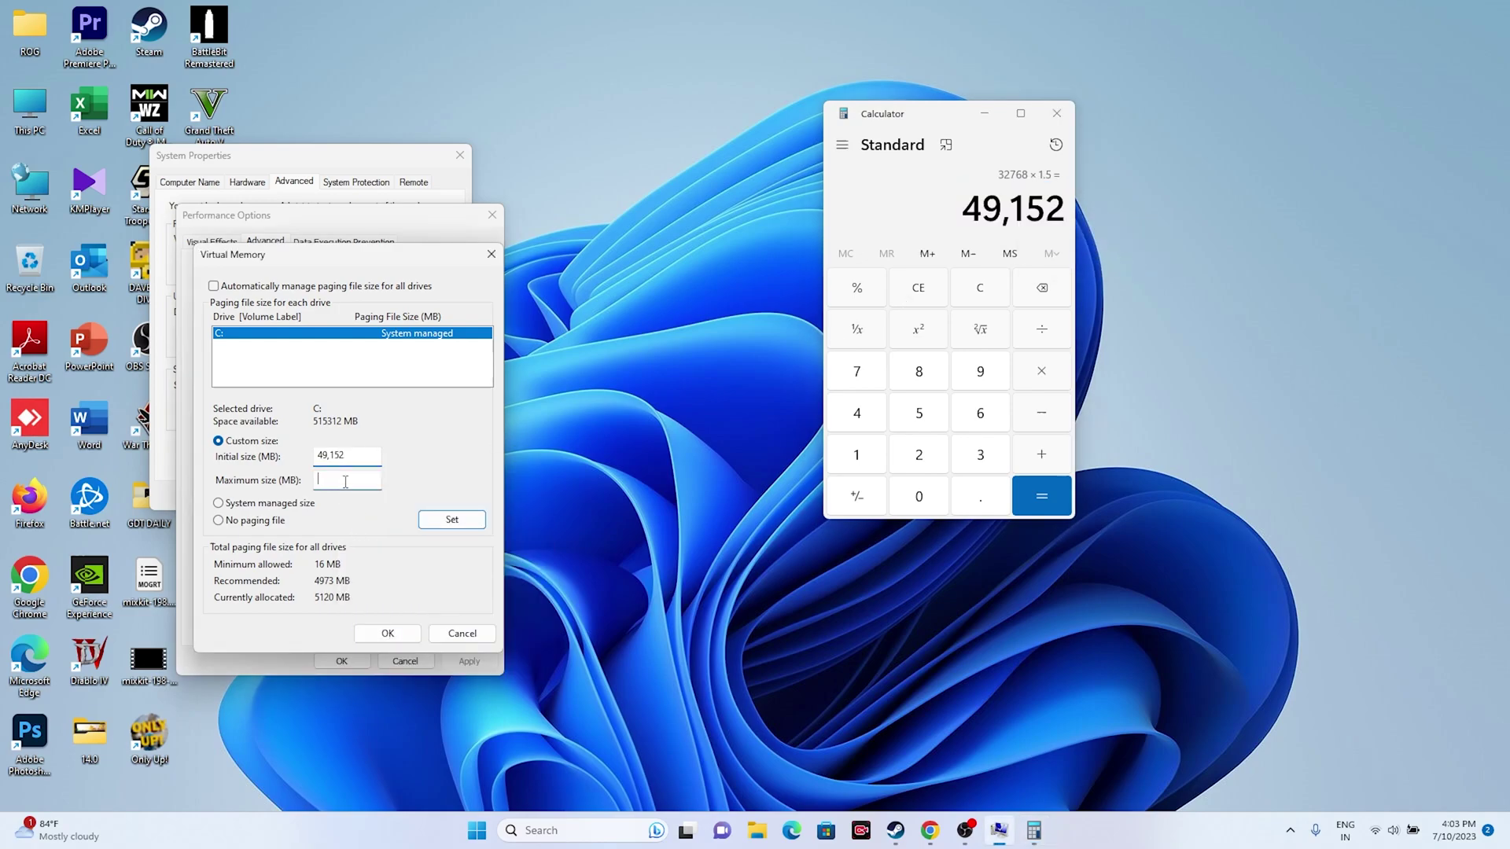
# Clear Calculator and compute 32 × 1024 × 3 = 98,304
pyautogui.click(856, 291)
pyautogui.click(913, 298)
pyautogui.click(977, 452)
pyautogui.click(920, 458)
pyautogui.click(1042, 374)
pyautogui.click(862, 464)
pyautogui.click(904, 495)
pyautogui.click(917, 454)
pyautogui.click(856, 413)
pyautogui.click(1042, 495)
pyautogui.click(1042, 372)
pyautogui.click(980, 455)
pyautogui.click(1029, 493)
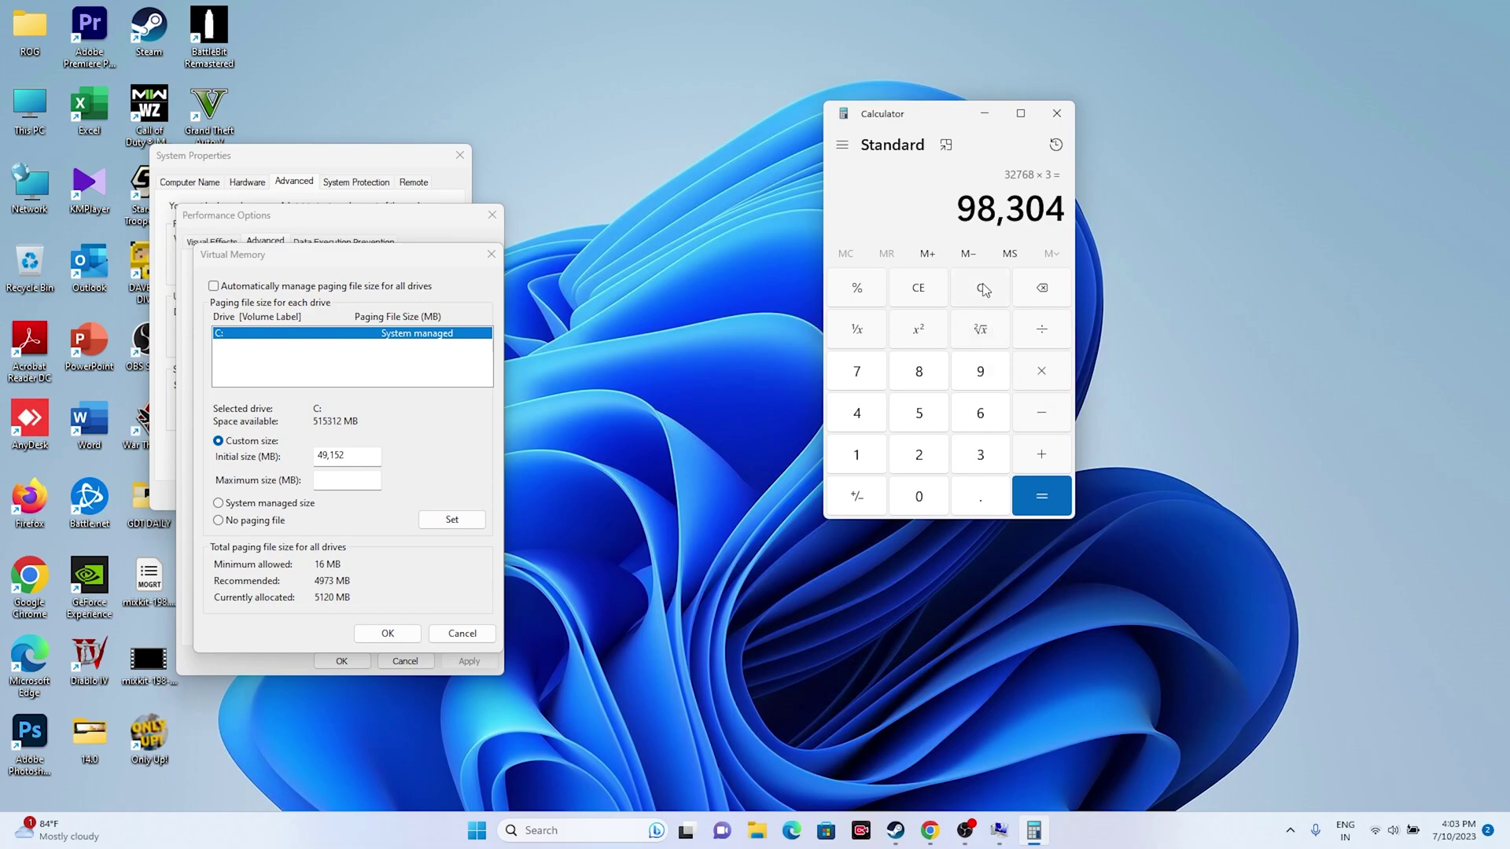
# Paste 98,304 as Maximum size, then close Virtual Memory, Performance Options and System Properties
pyautogui.moveTo(958, 221); pyautogui.dragTo(1067, 224)
pyautogui.hotkey('ctrl', 'c')
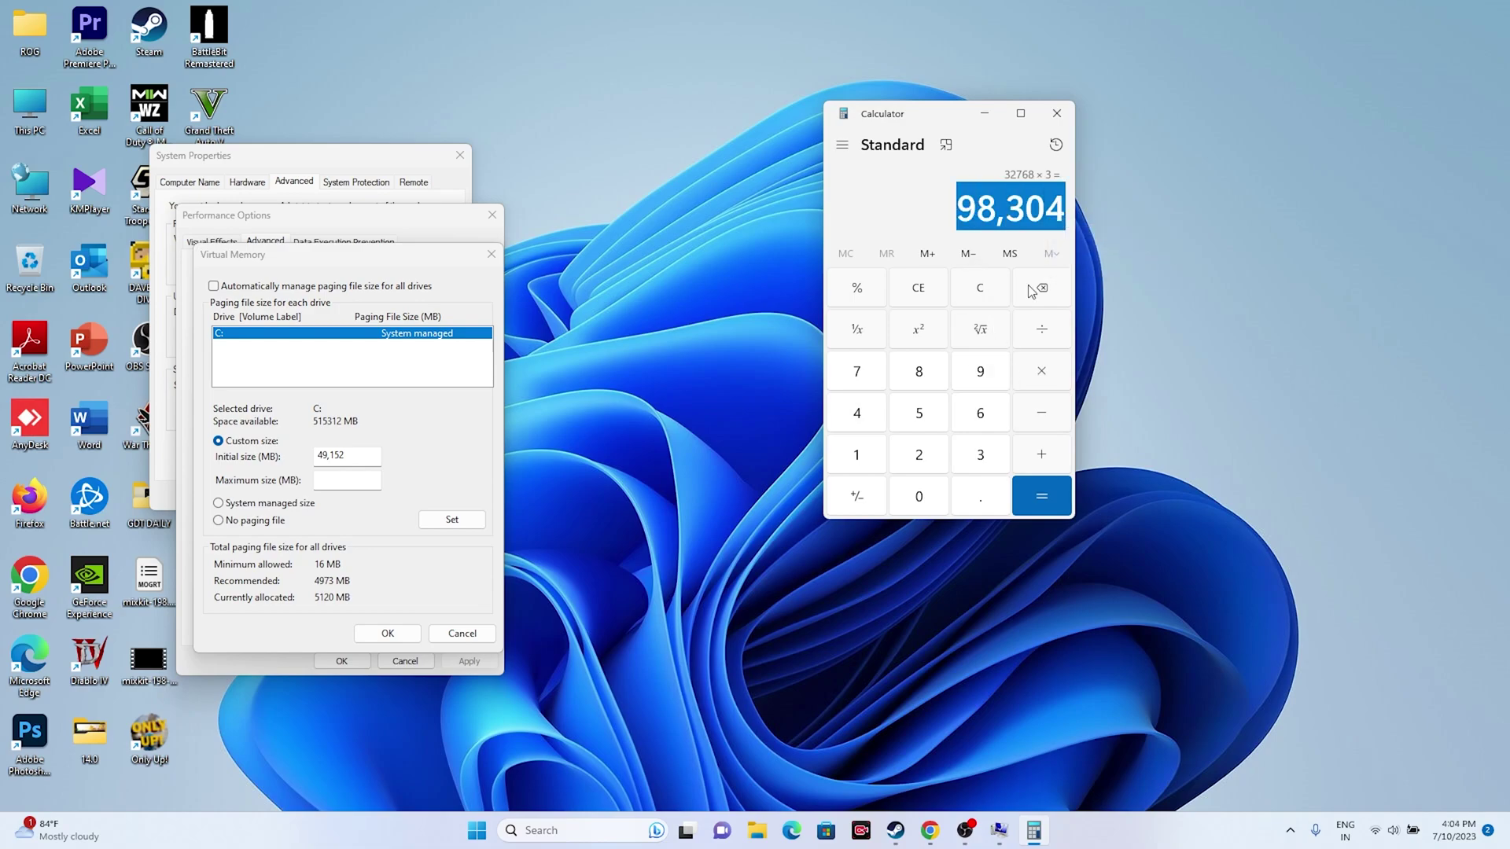
pyautogui.rightClick(350, 481)
pyautogui.click(383, 547)
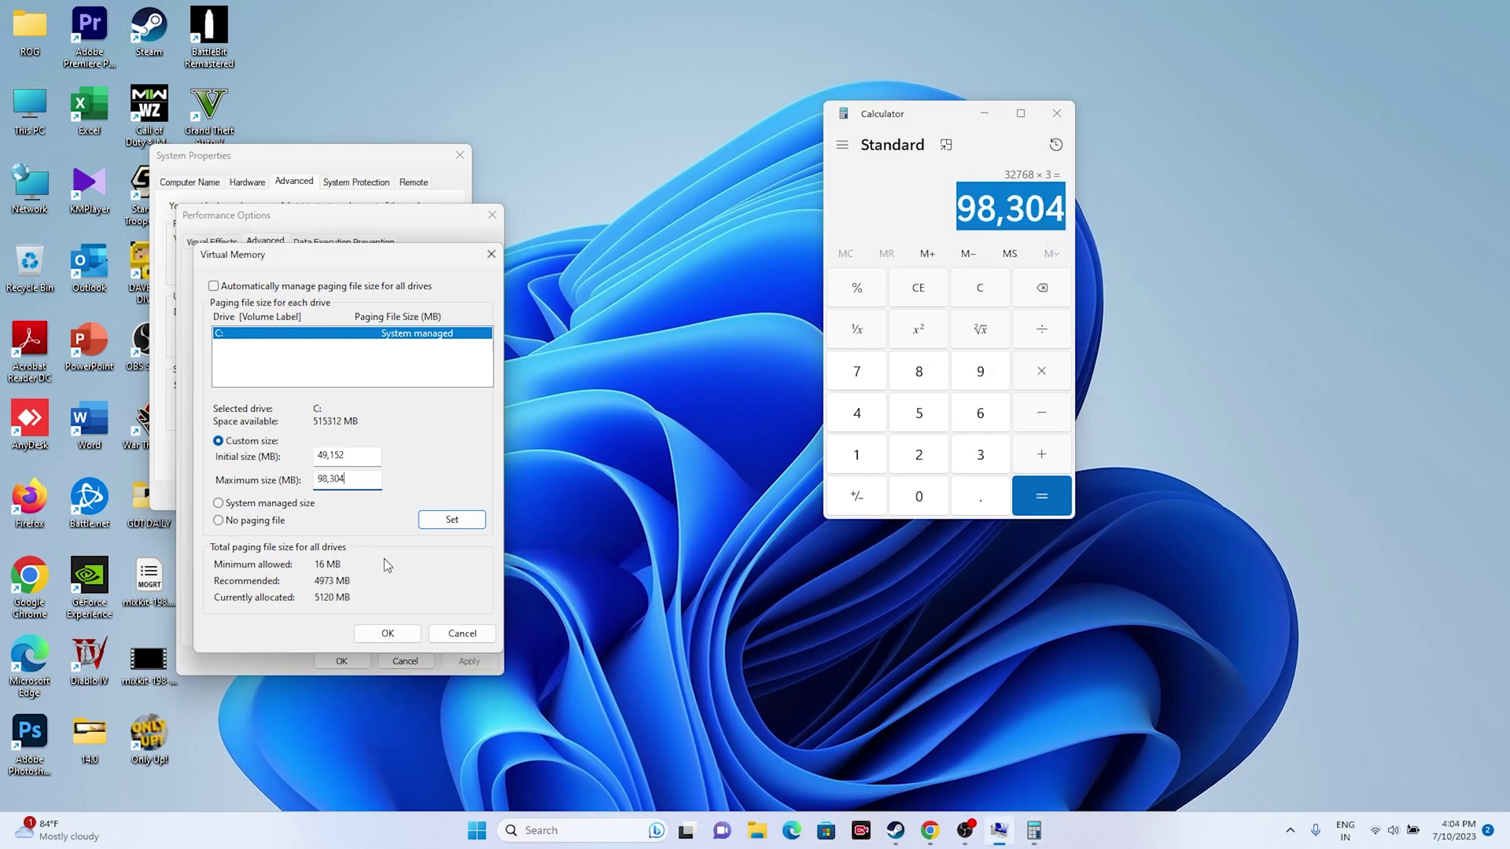
pyautogui.click(462, 633)
pyautogui.click(404, 660)
pyautogui.click(371, 493)
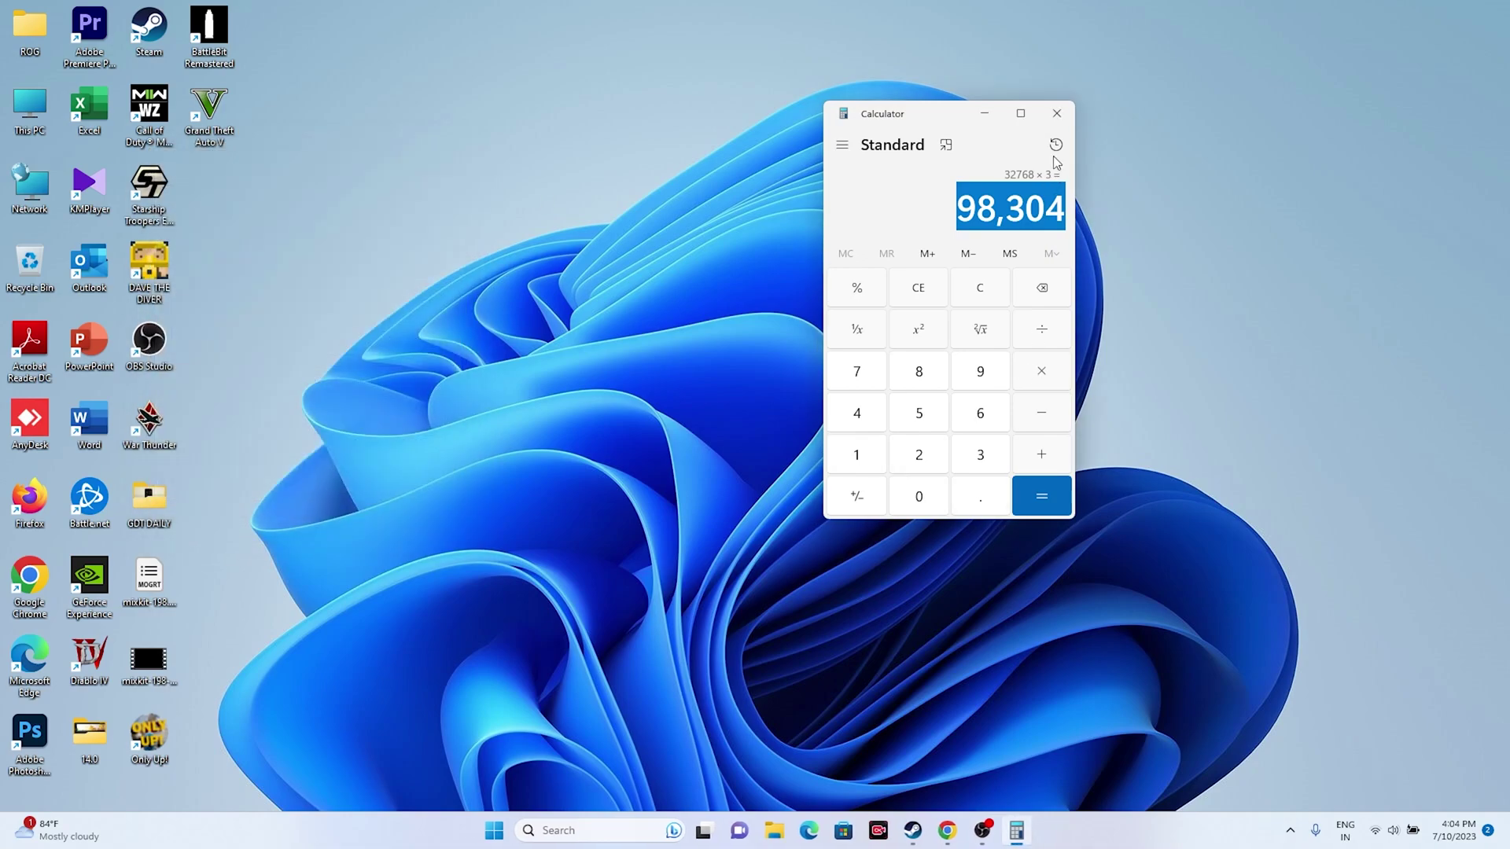